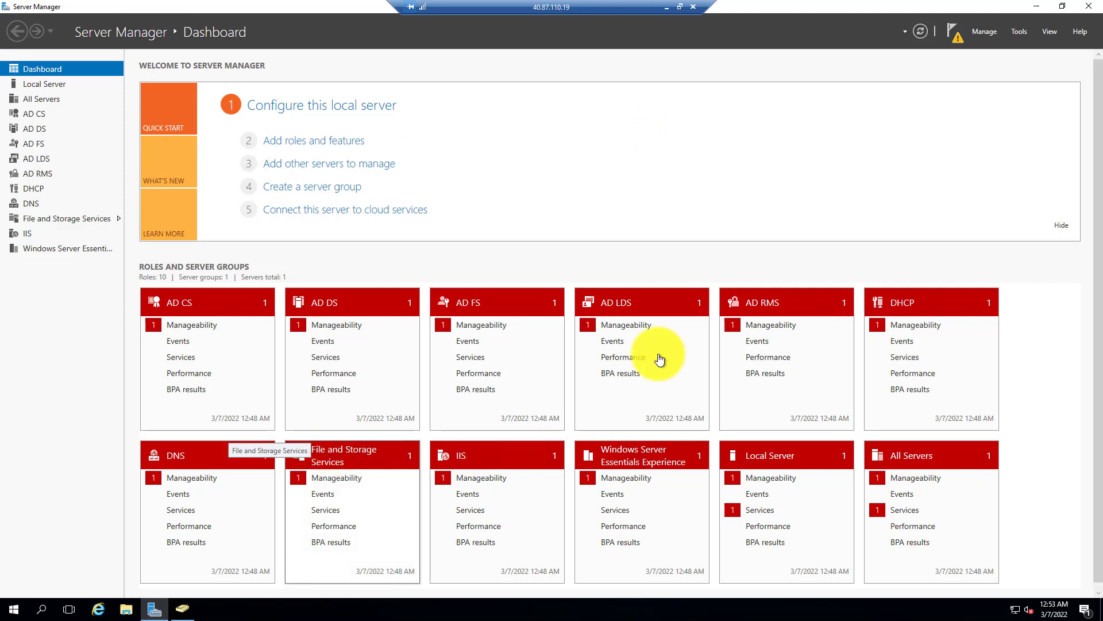
{"action": "left_click", "coordinate": [1021, 32]}
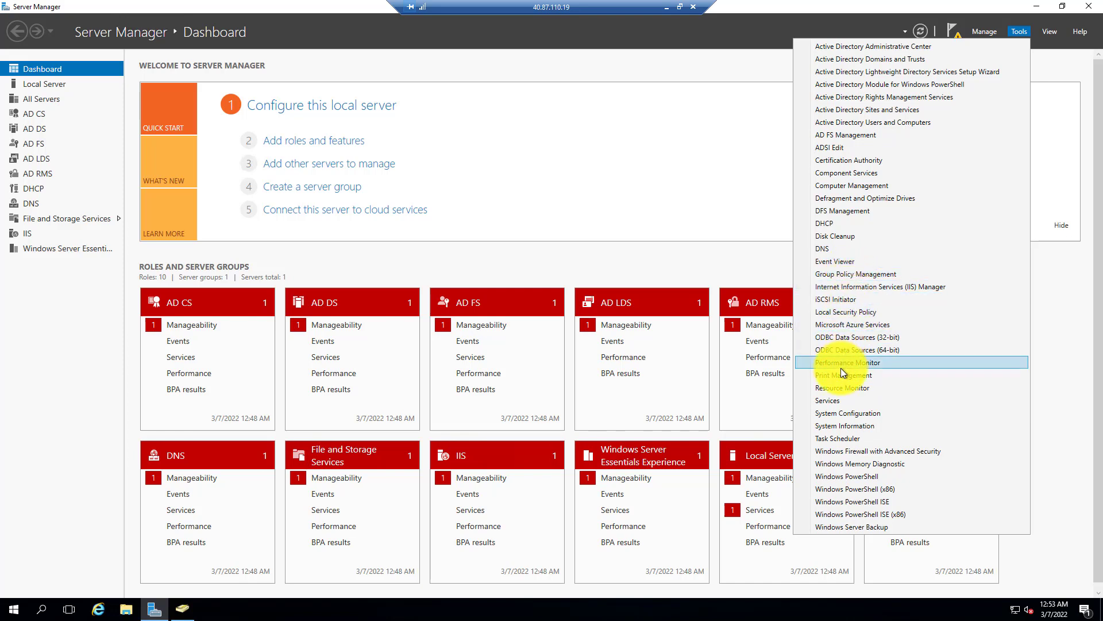
{"action": "left_click", "coordinate": [1021, 32]}
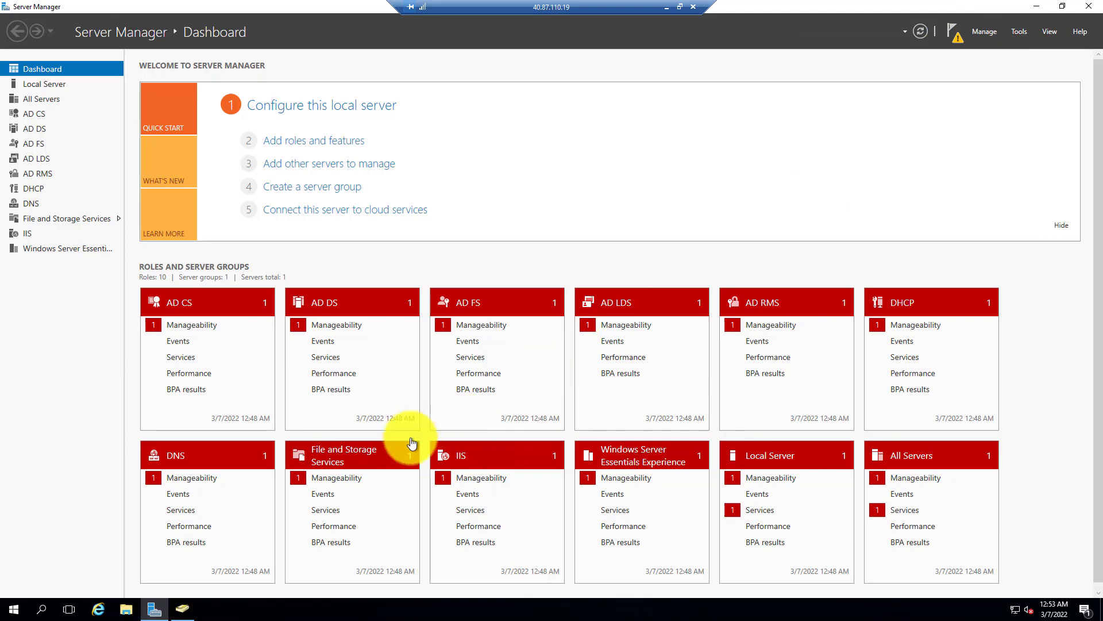
- Start a new share in File and Storage Services with the SMB Share - Quick profile on volume C: of server bg
{"action": "left_click", "coordinate": [337, 456]}
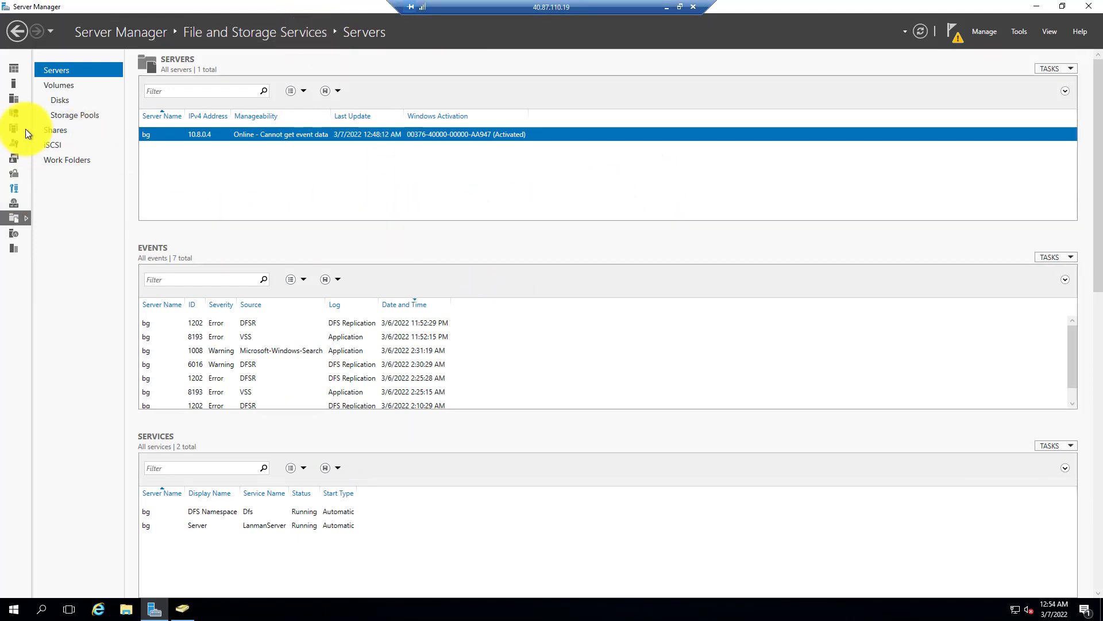
{"action": "left_click", "coordinate": [53, 130]}
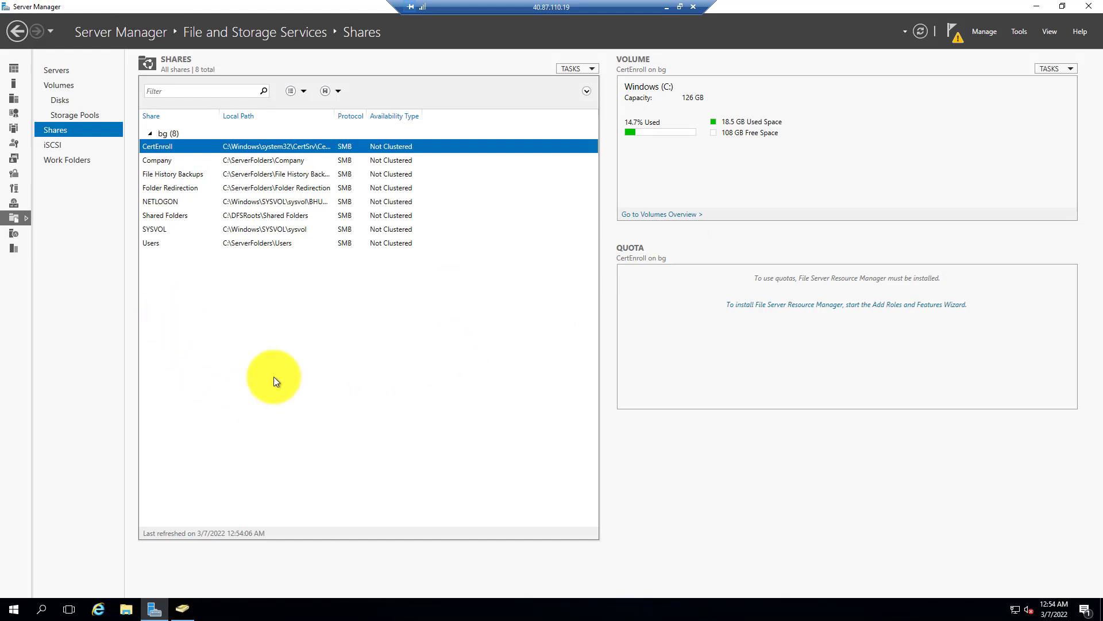
{"action": "right_click", "coordinate": [258, 342]}
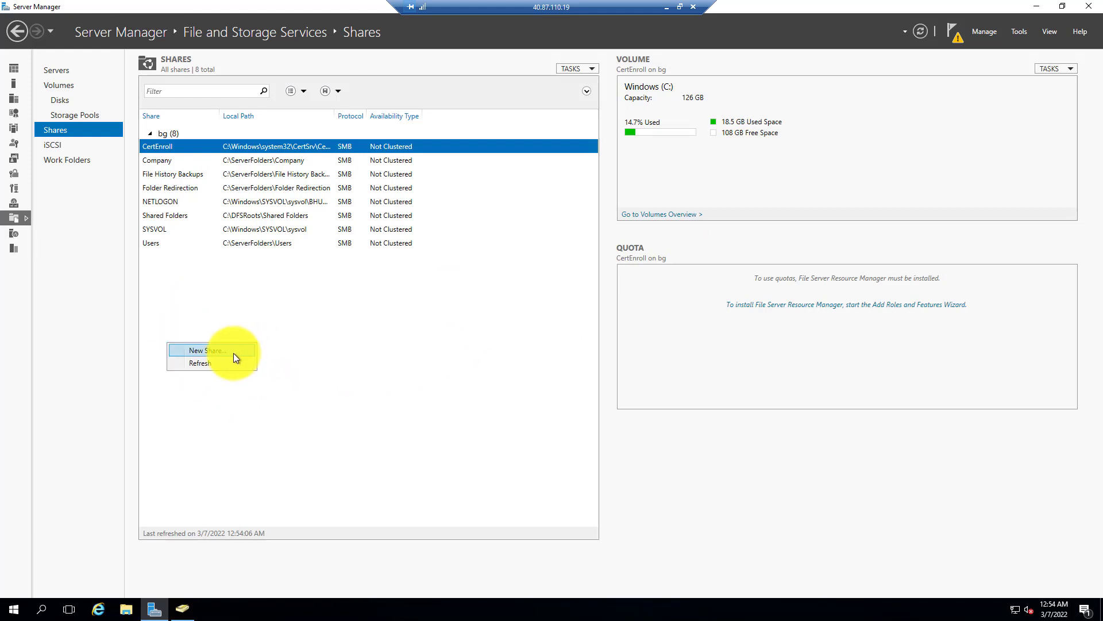
{"action": "left_click", "coordinate": [232, 353]}
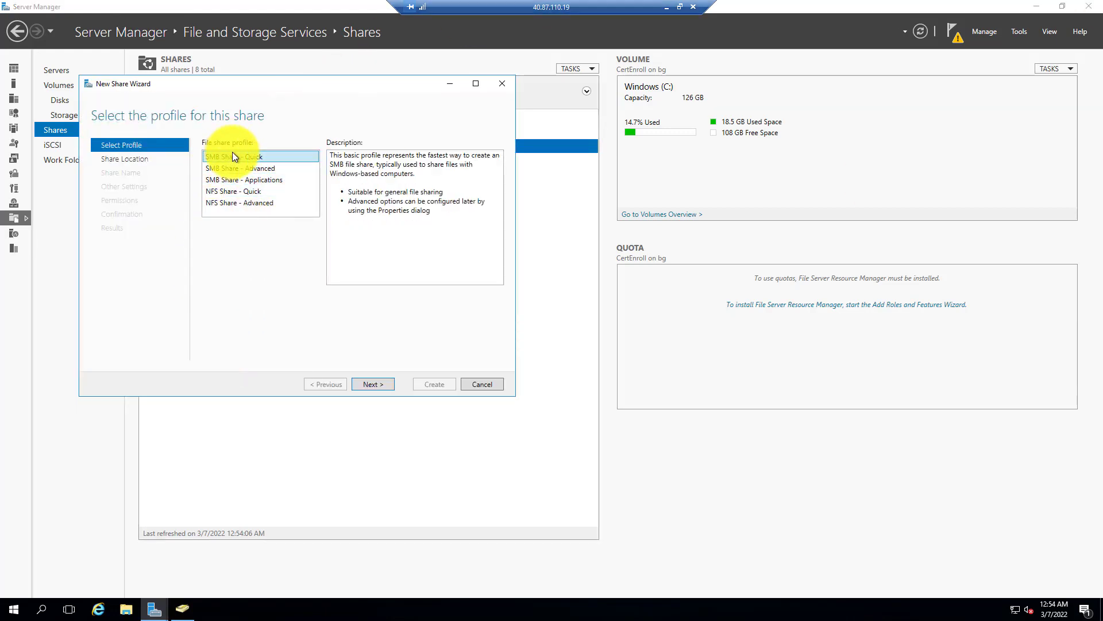
{"action": "left_click", "coordinate": [385, 383]}
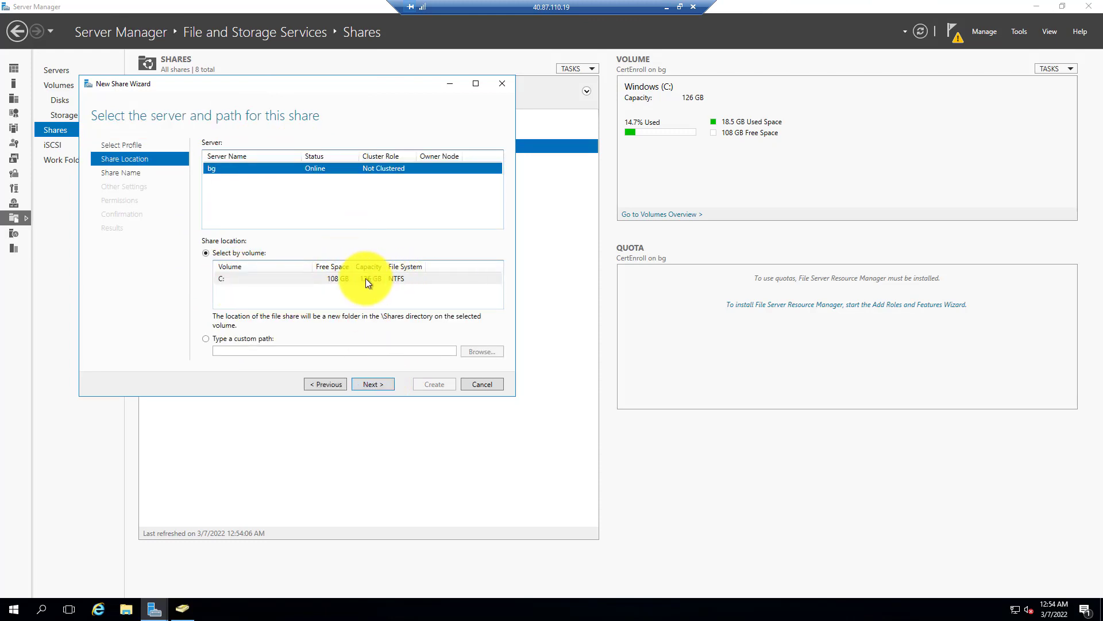
{"action": "left_click", "coordinate": [379, 384]}
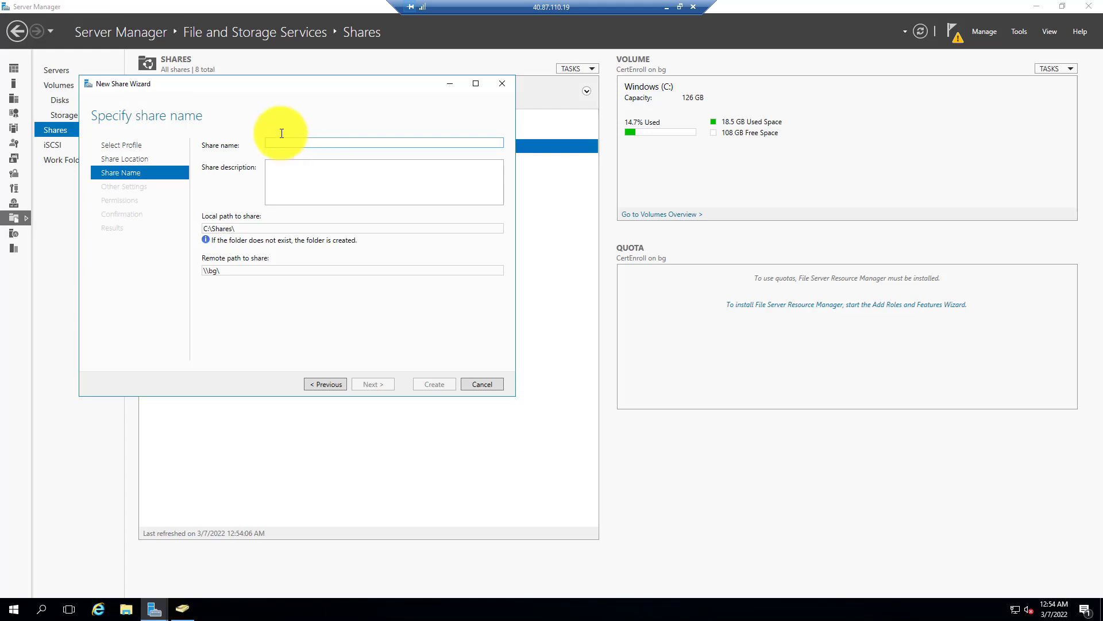
- Name the share with the owner's first name followed by "Share", keep the default settings and permissions, and create it
{"action": "type", "text": "Bhu"}
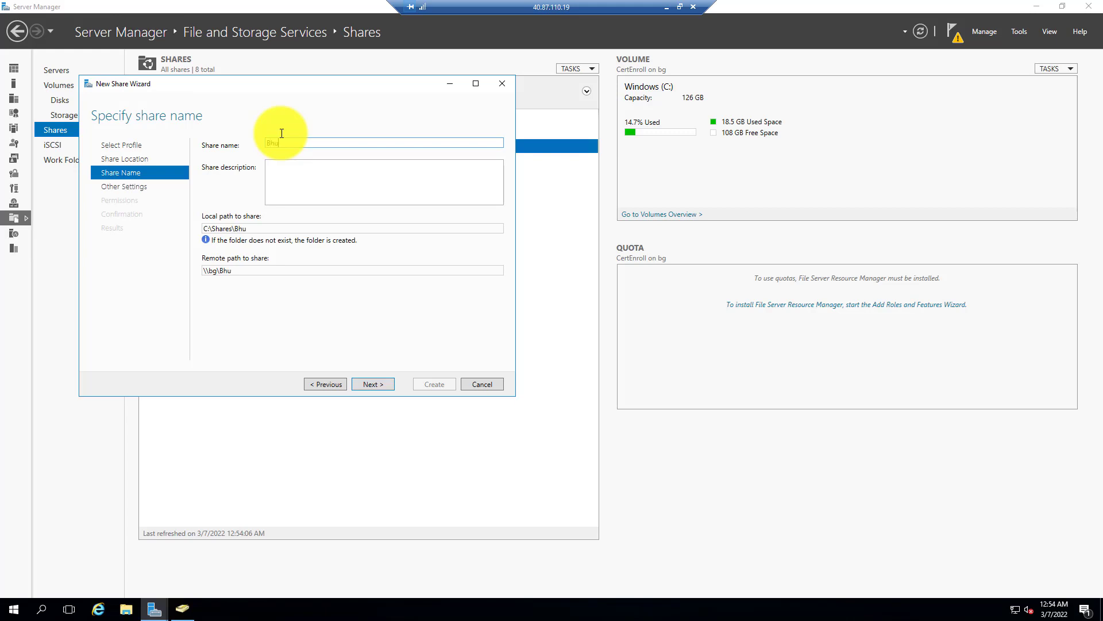
{"action": "type", "text": "wan Share"}
{"action": "left_click", "coordinate": [391, 383]}
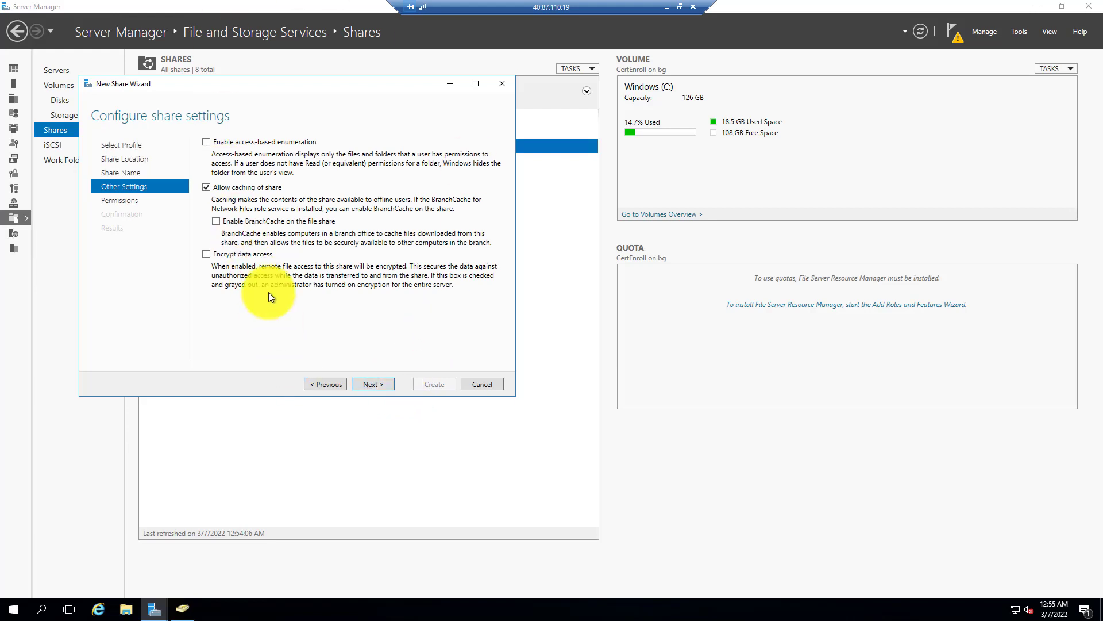
{"action": "left_click", "coordinate": [372, 383]}
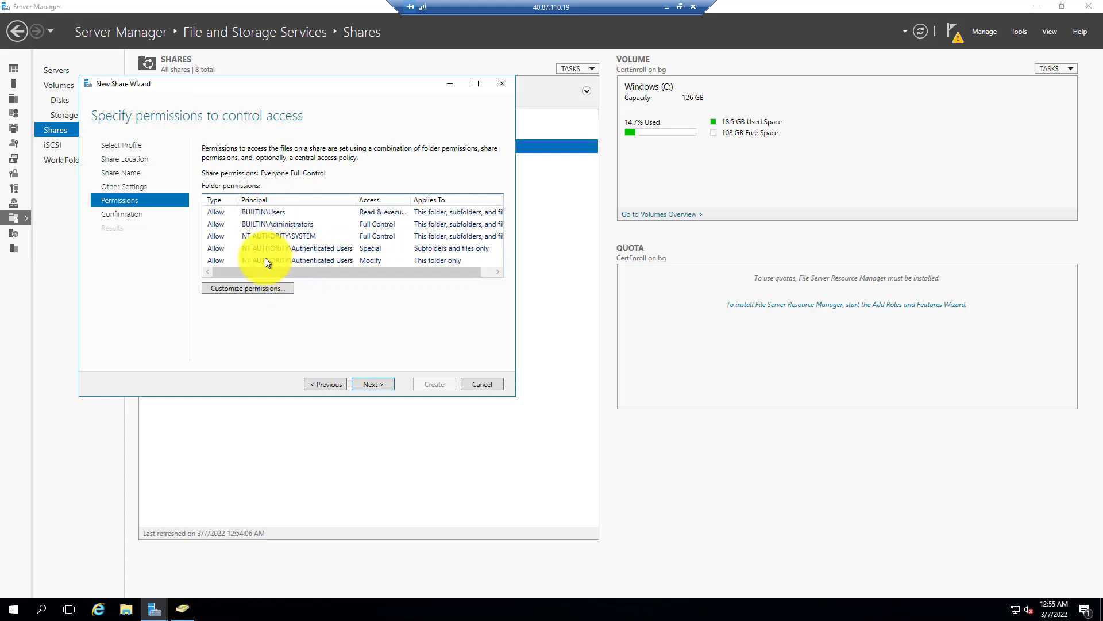
{"action": "left_click", "coordinate": [372, 389]}
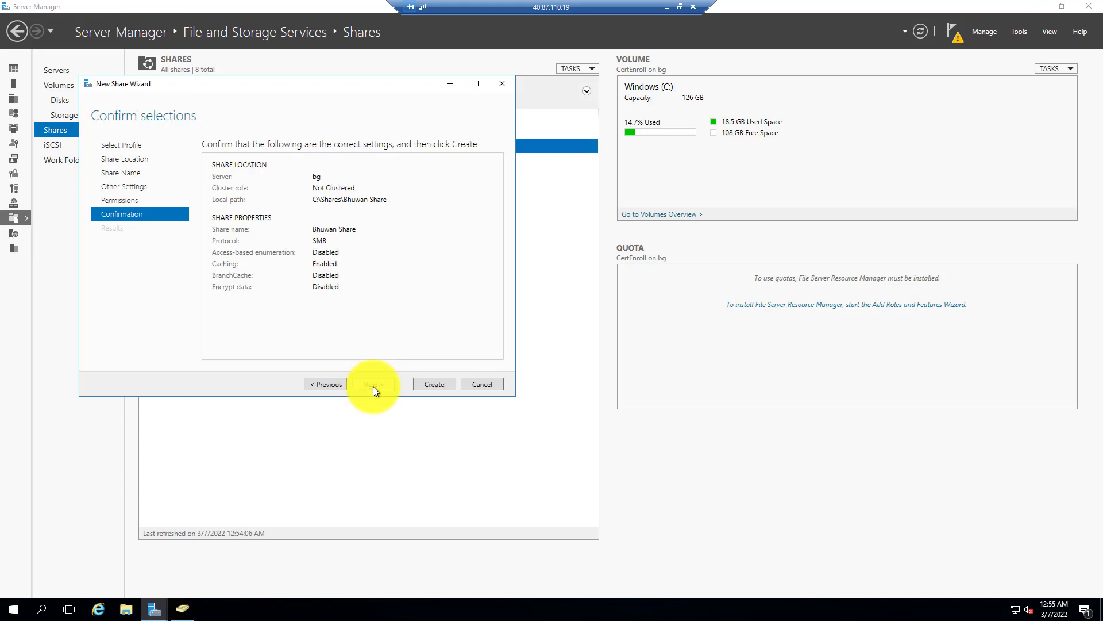
{"action": "left_click", "coordinate": [430, 389]}
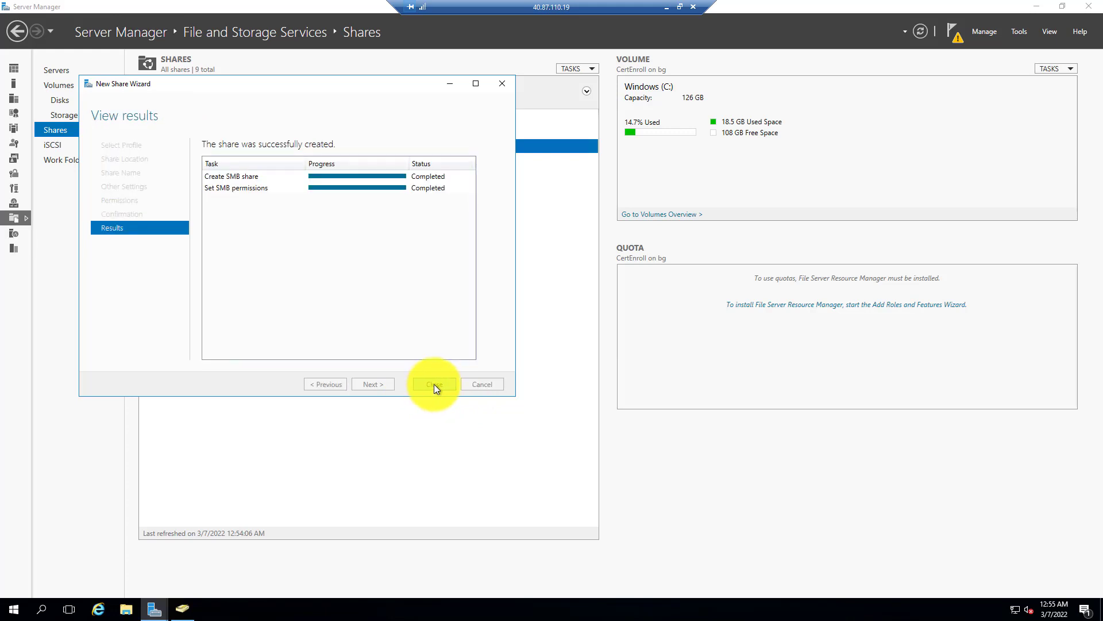
{"action": "left_click", "coordinate": [434, 384]}
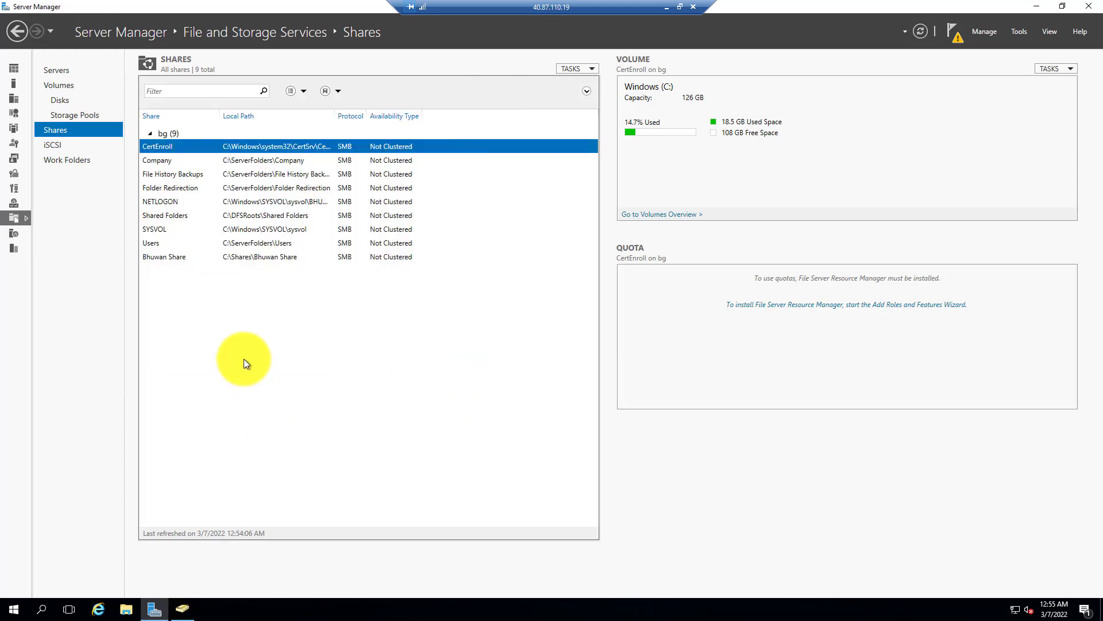
- Open the newly created share and check it among the server's other network shares
{"action": "left_click", "coordinate": [185, 256]}
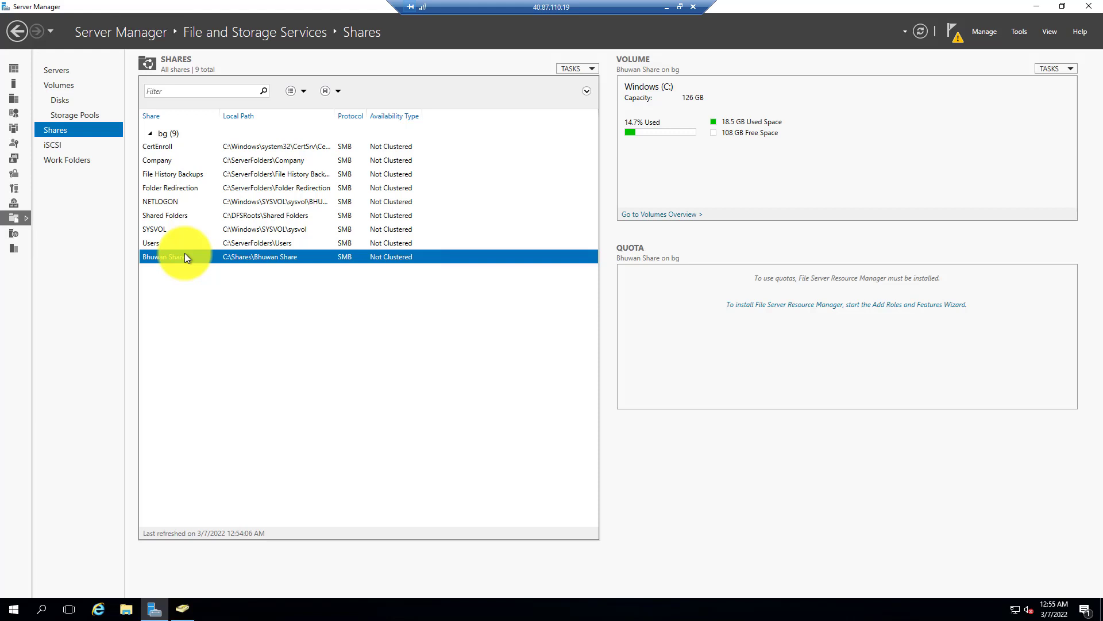
{"action": "right_click", "coordinate": [185, 256]}
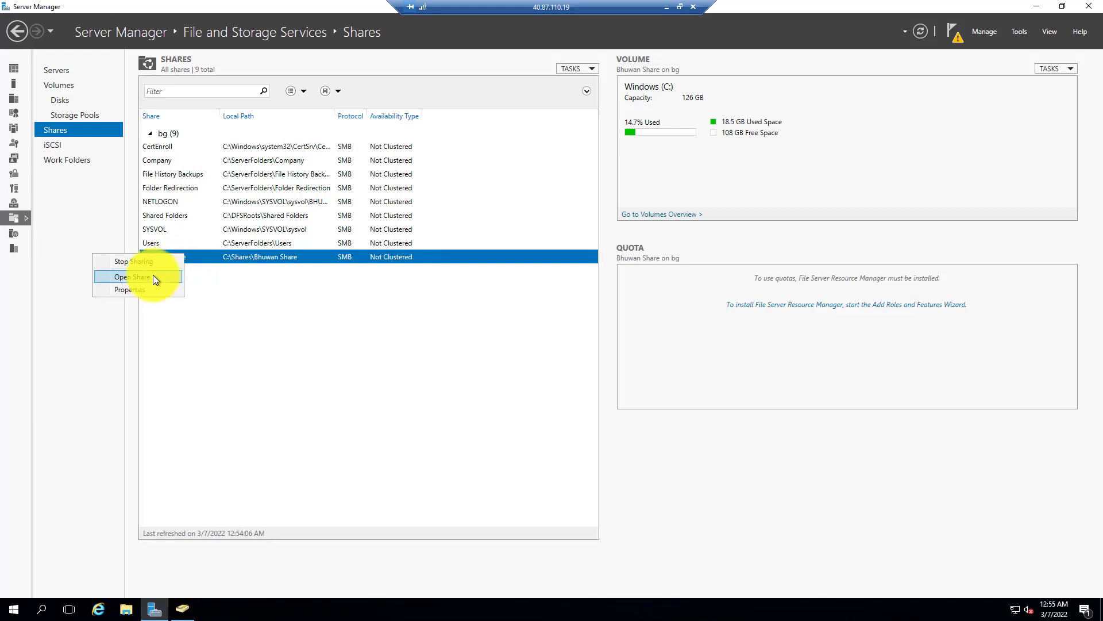
{"action": "left_click", "coordinate": [132, 276]}
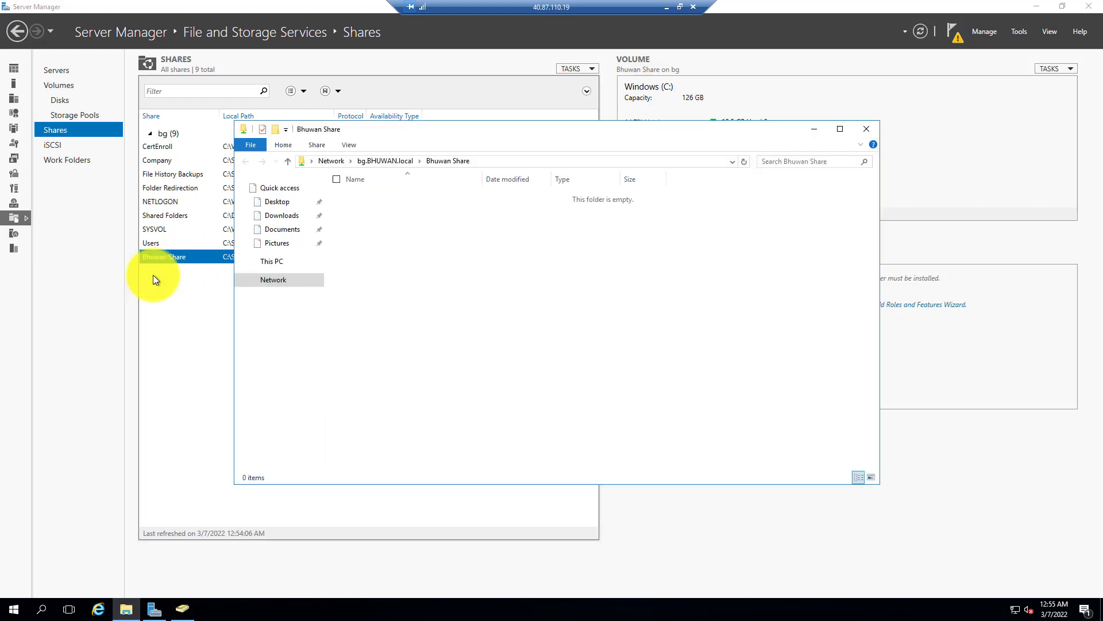
{"action": "left_click", "coordinate": [379, 161]}
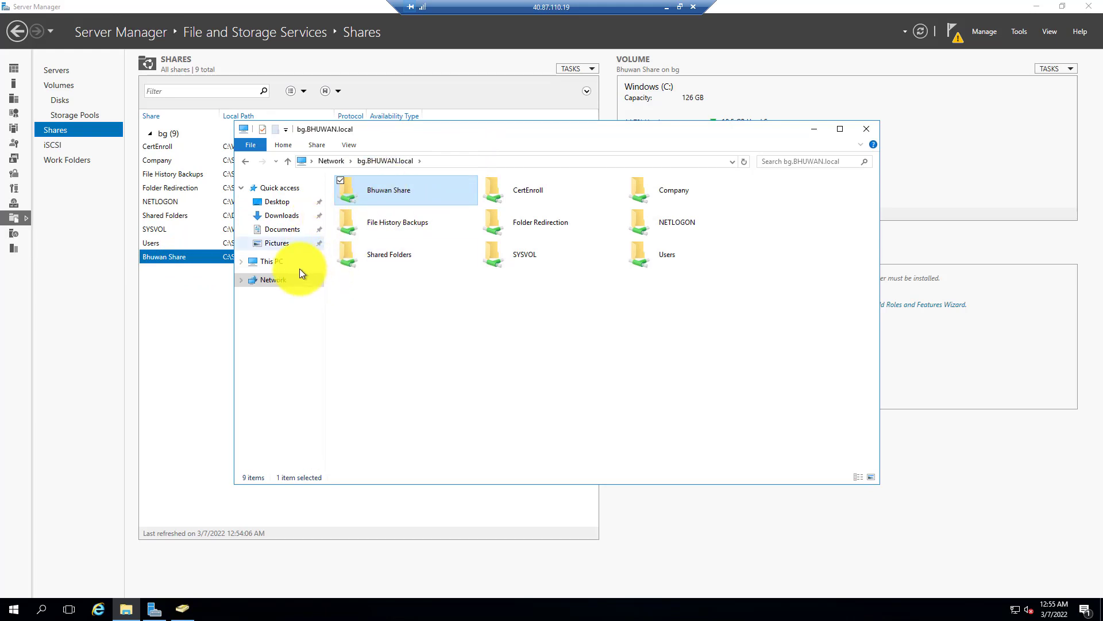
{"action": "double_click", "coordinate": [380, 187]}
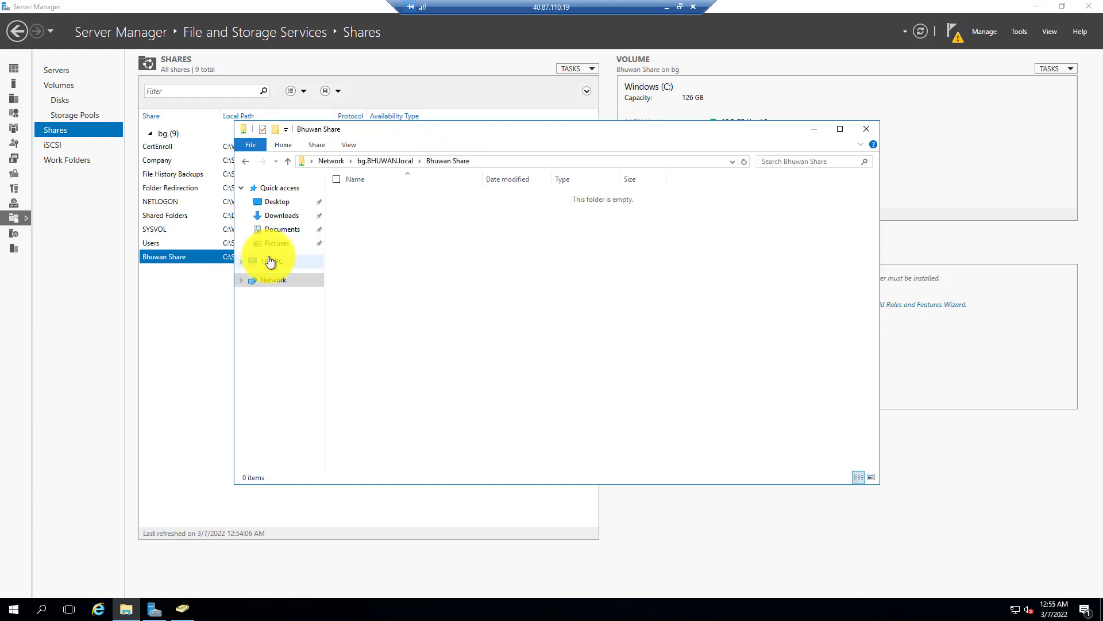
- Browse to C:\Shares in File Explorer, select the new share's folder and move the window clear of the shares list
{"action": "left_click", "coordinate": [271, 262]}
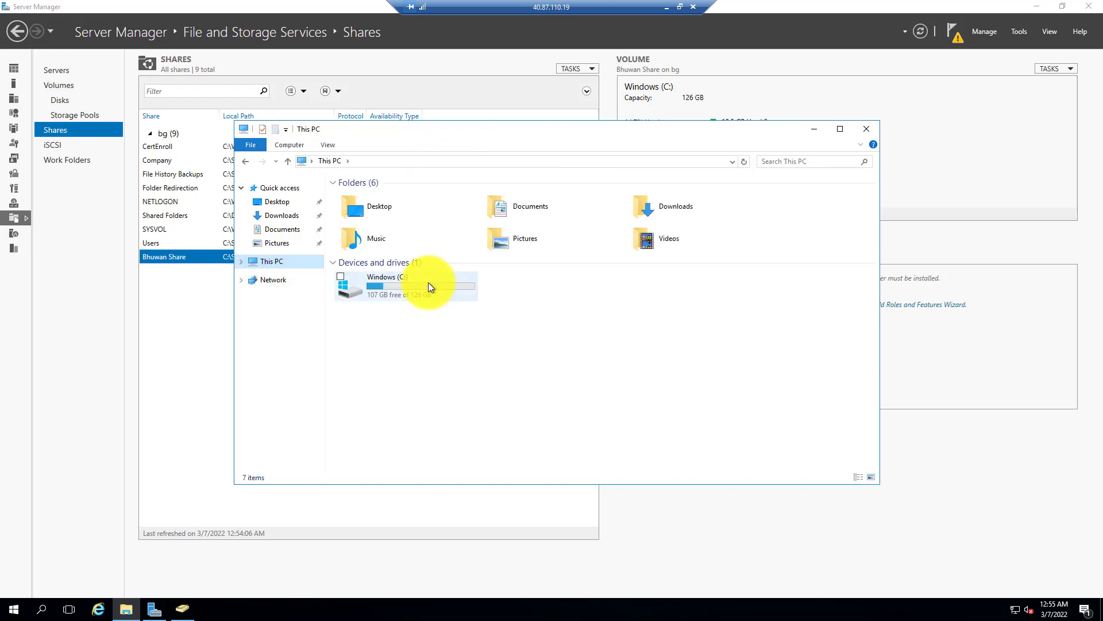
{"action": "double_click", "coordinate": [429, 283]}
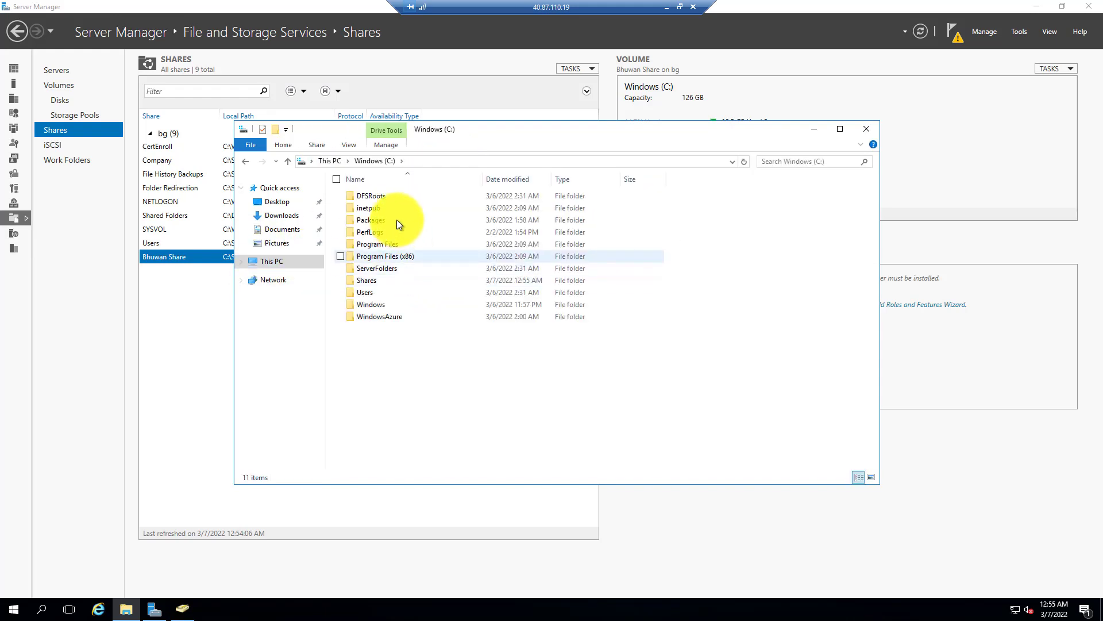
{"action": "double_click", "coordinate": [385, 282]}
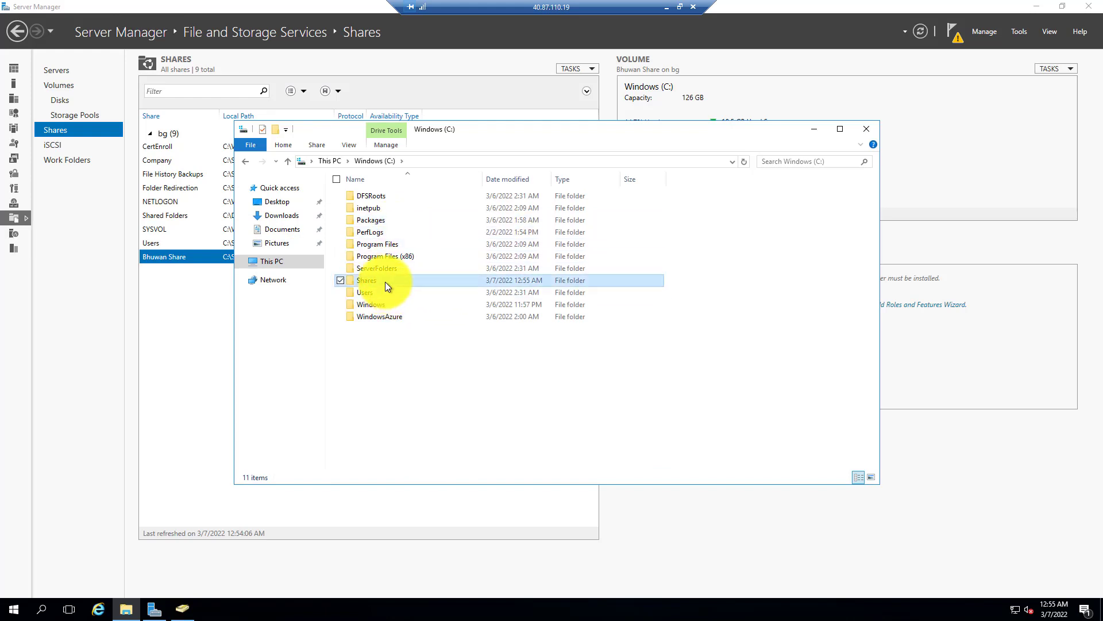
{"action": "left_click", "coordinate": [388, 197]}
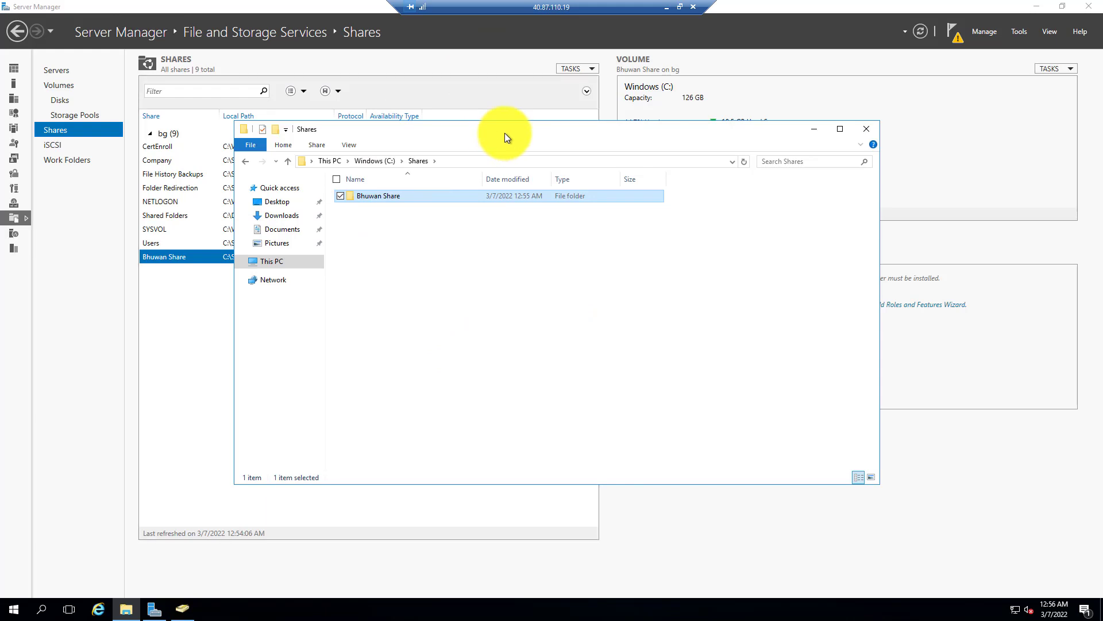
{"action": "left_click_drag", "start_coordinate": [503, 124], "coordinate": [591, 217]}
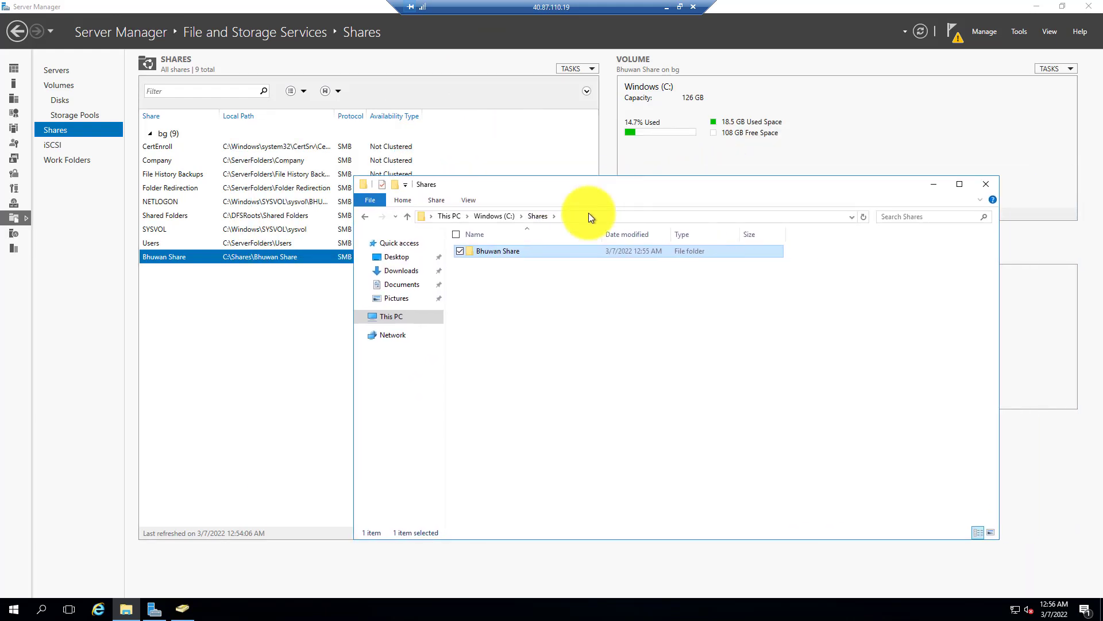
- Disable inheritance in the share folder's advanced security settings, converting inherited permissions into explicit permissions on this object
{"action": "right_click", "coordinate": [508, 251]}
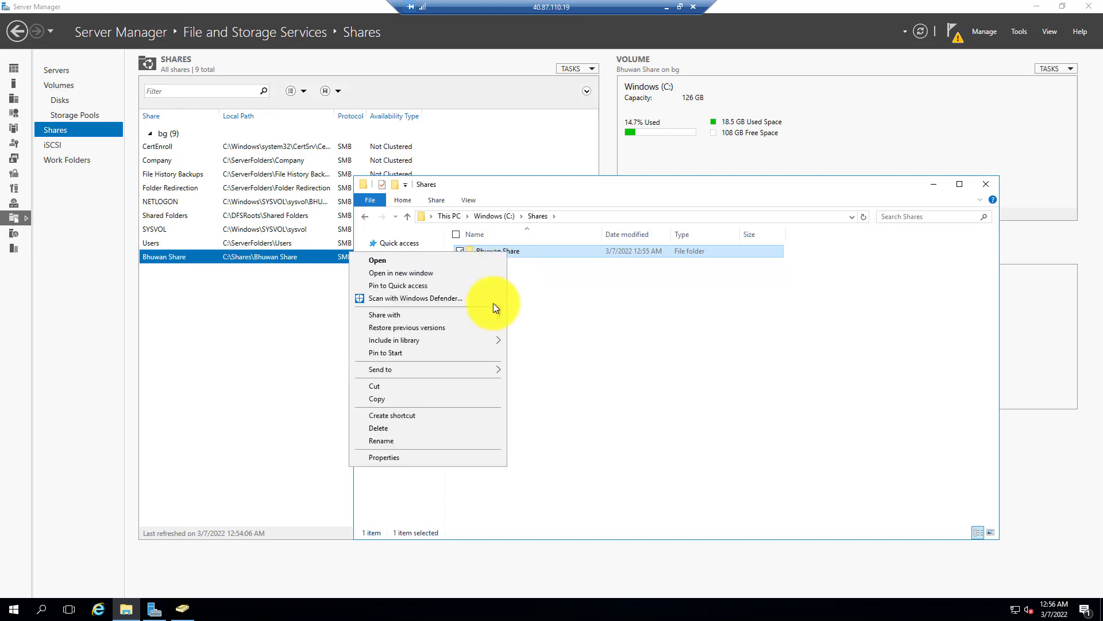
{"action": "left_click", "coordinate": [407, 458]}
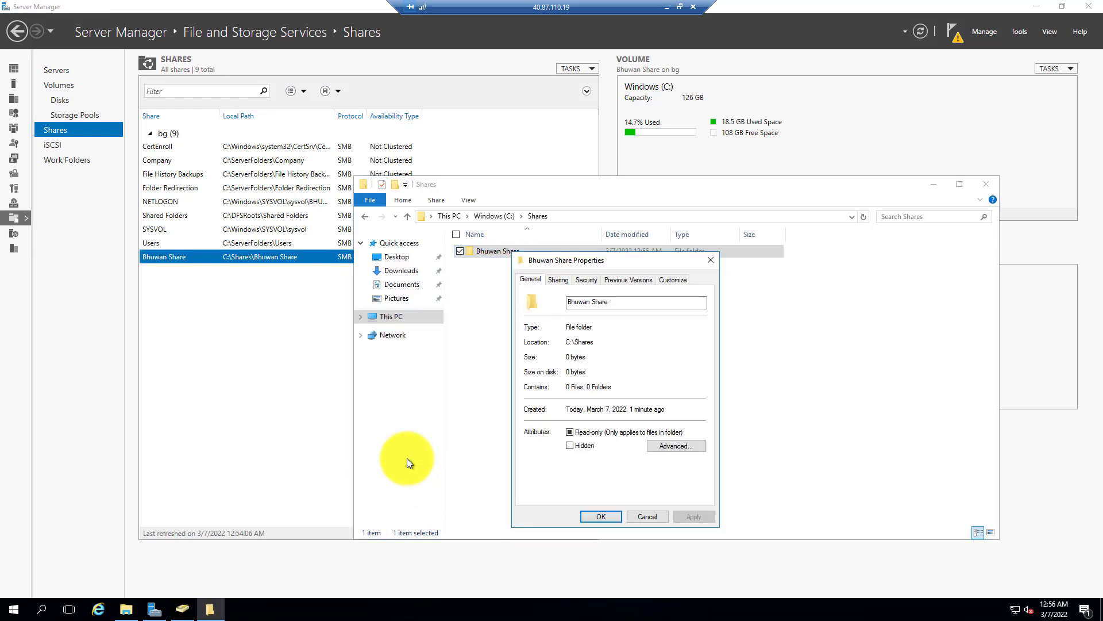
{"action": "left_click", "coordinate": [583, 281]}
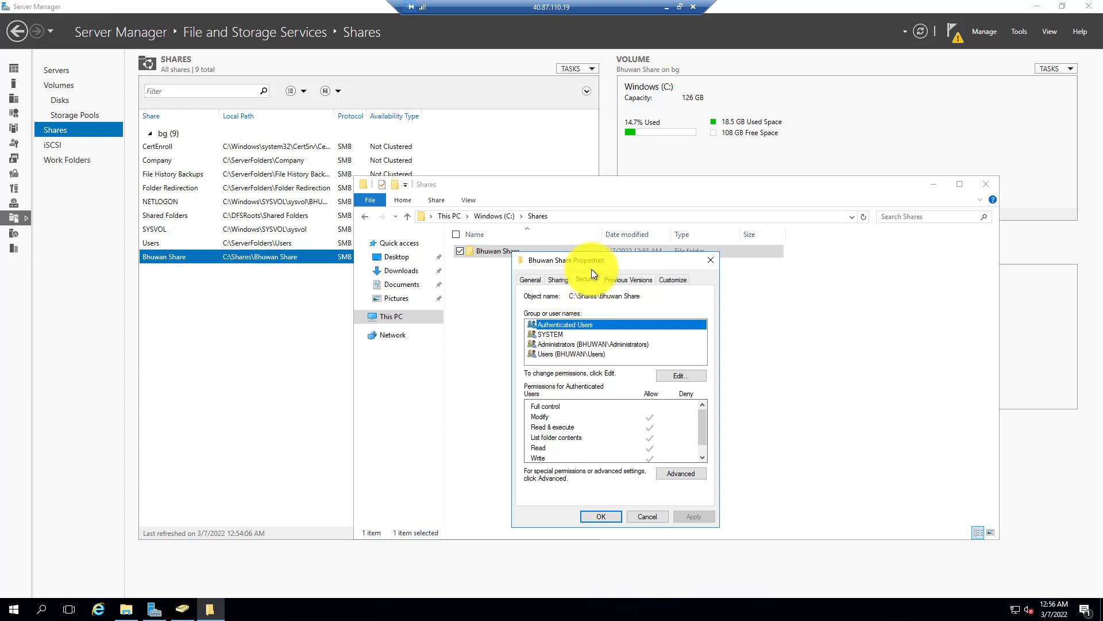
{"action": "left_click", "coordinate": [684, 477]}
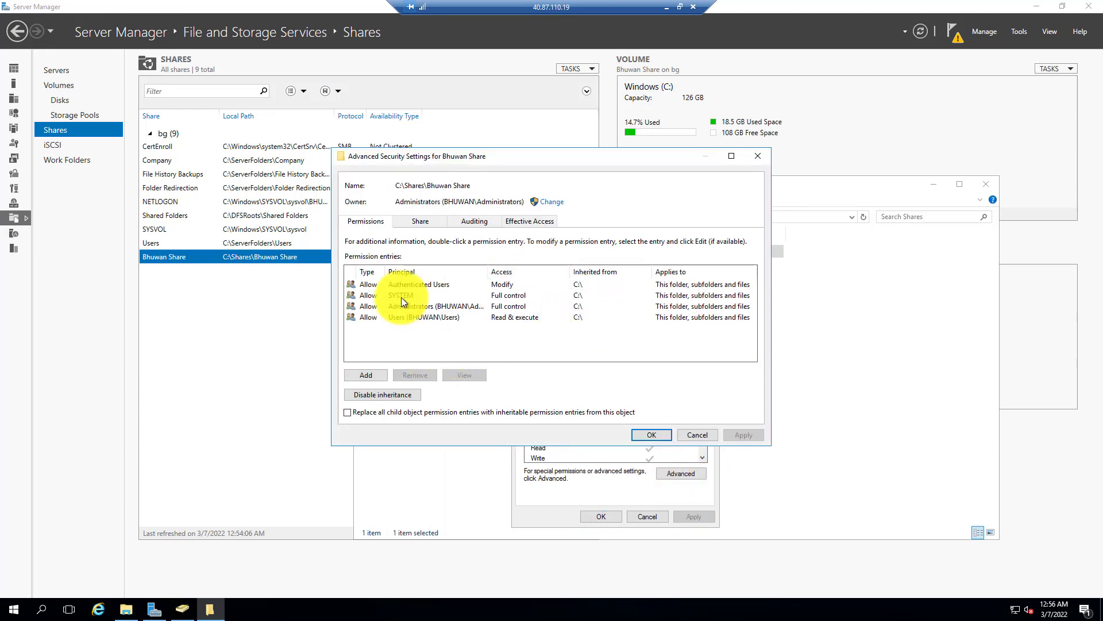
{"action": "left_click", "coordinate": [396, 395]}
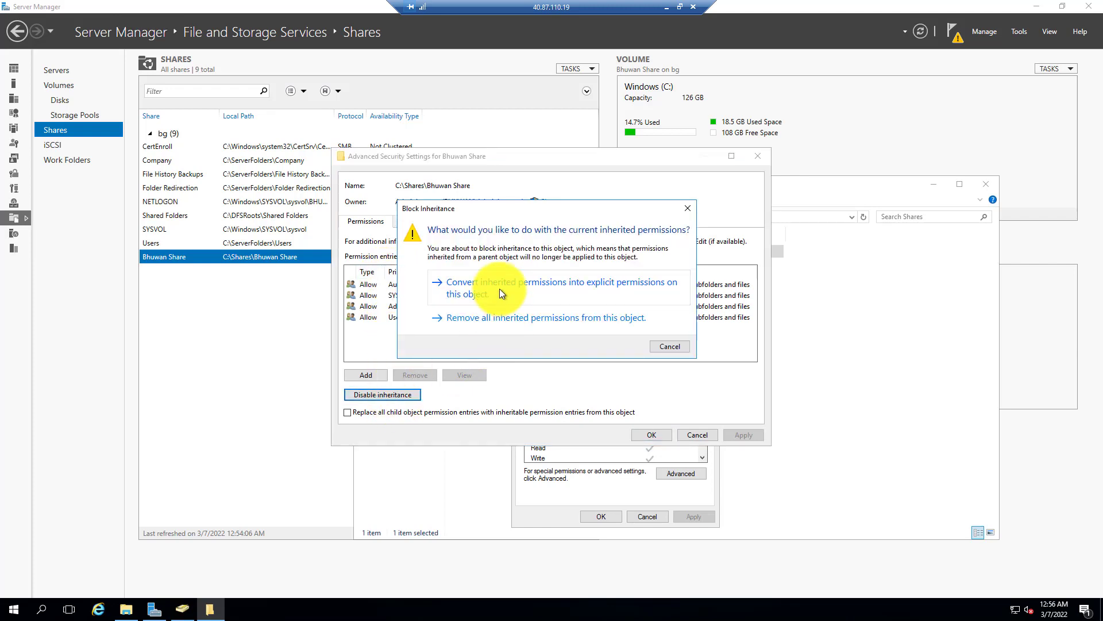
{"action": "left_click", "coordinate": [499, 288]}
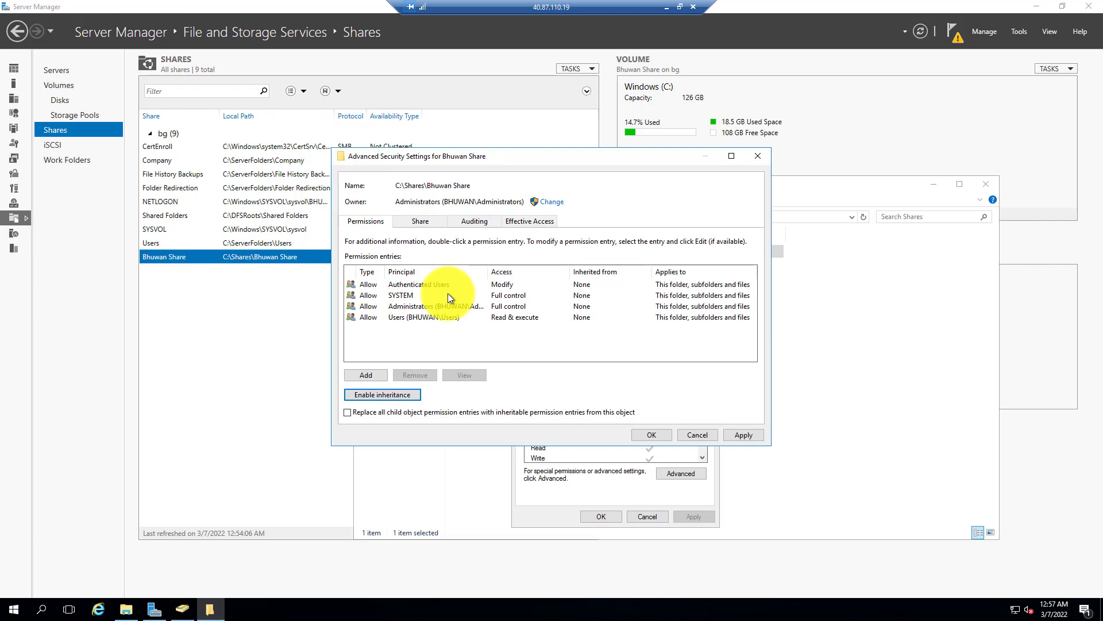
- Add a permission entry allowing the Account principal Full control of the share folder, and save the security settings
{"action": "left_click", "coordinate": [372, 377]}
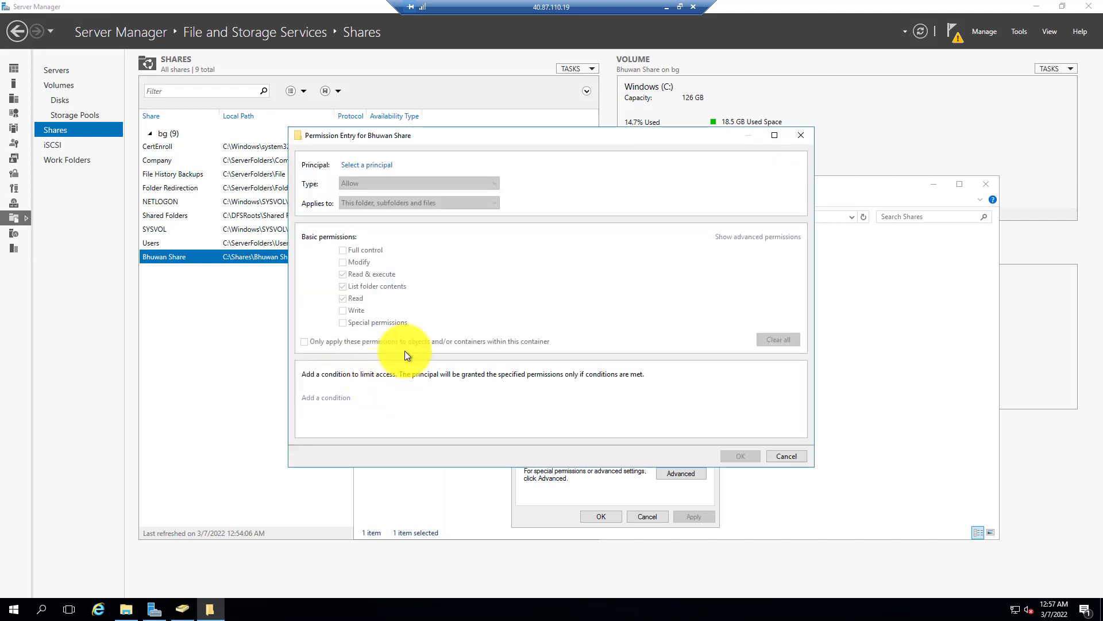
{"action": "left_click", "coordinate": [360, 165]}
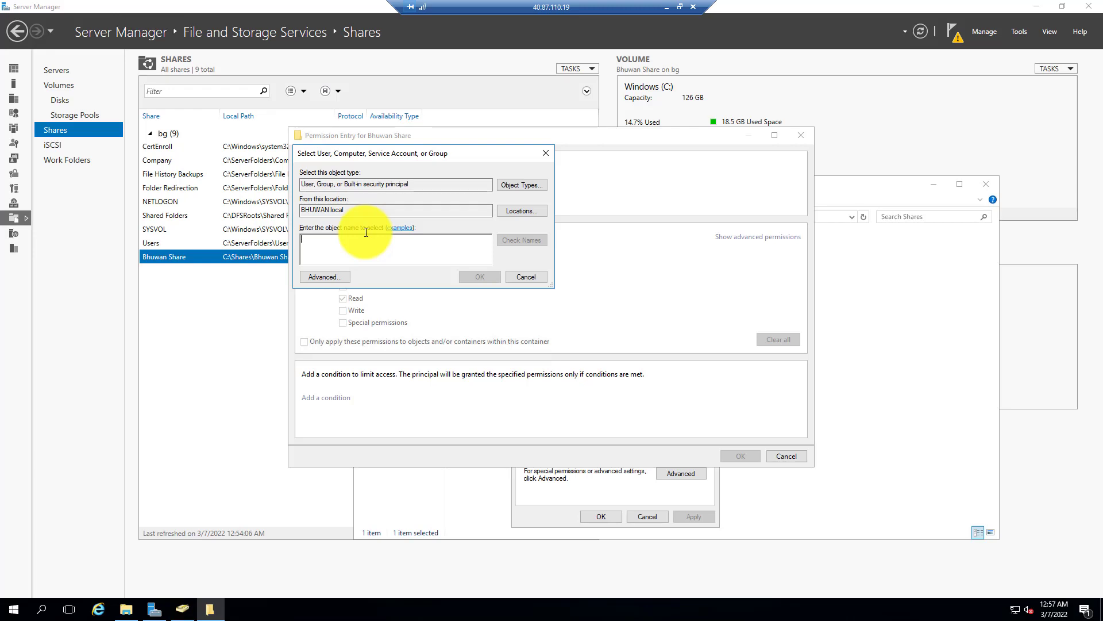
{"action": "type", "text": "account"}
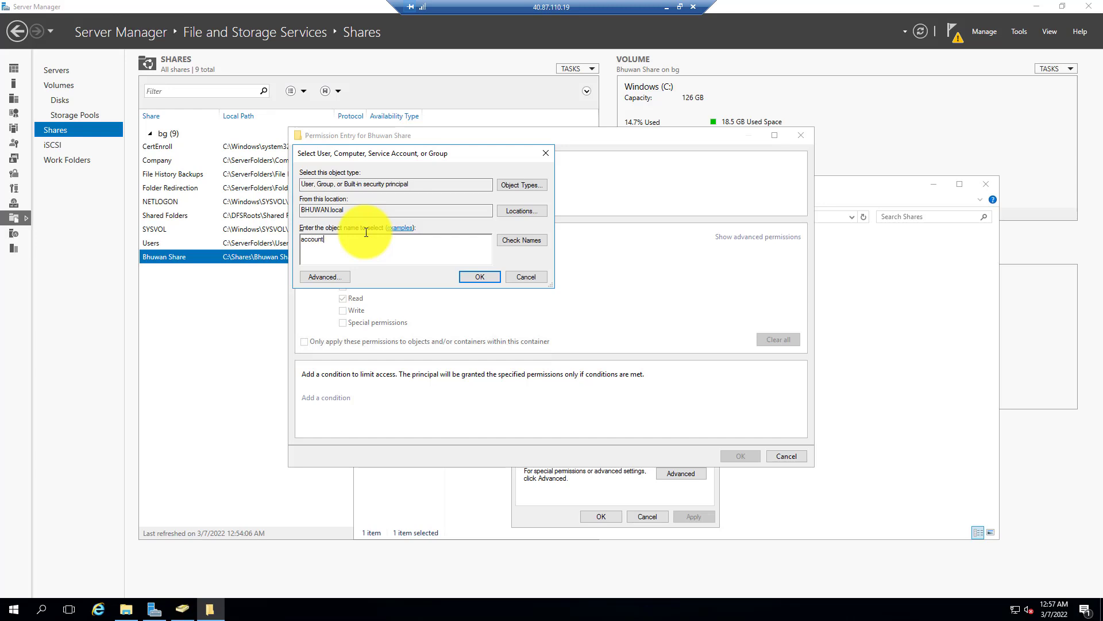
{"action": "left_click", "coordinate": [534, 241]}
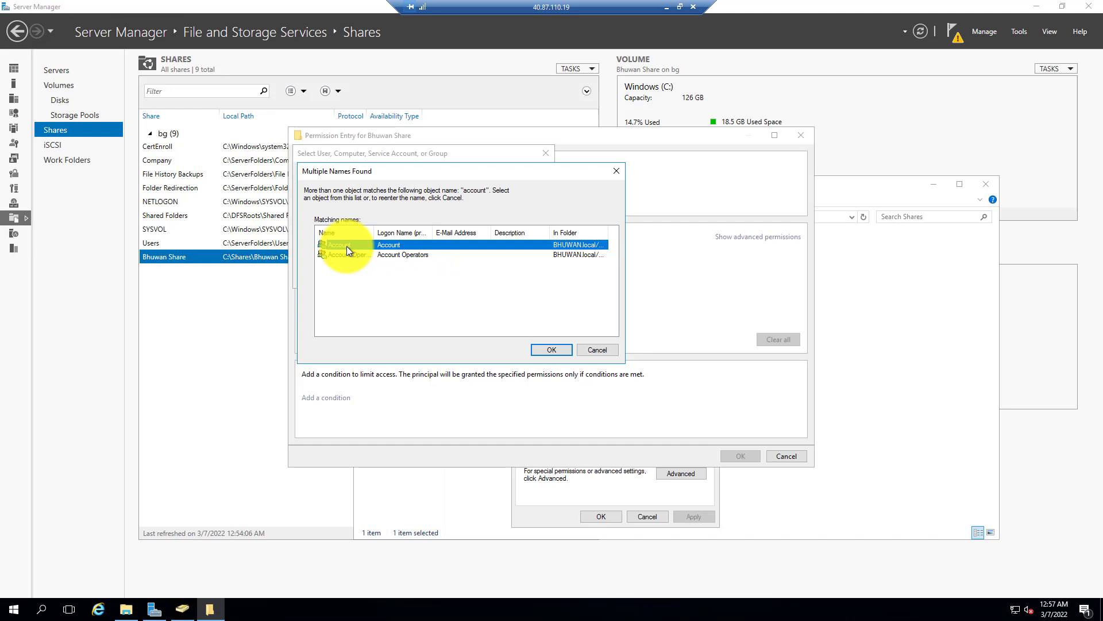
{"action": "left_click", "coordinate": [554, 348]}
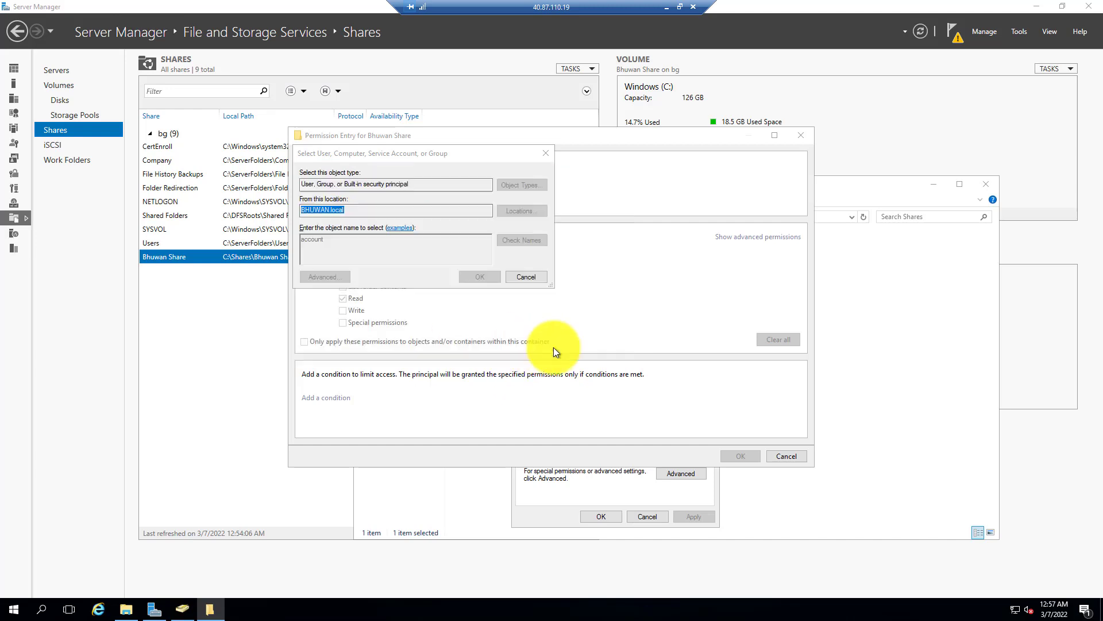
{"action": "left_click", "coordinate": [483, 278]}
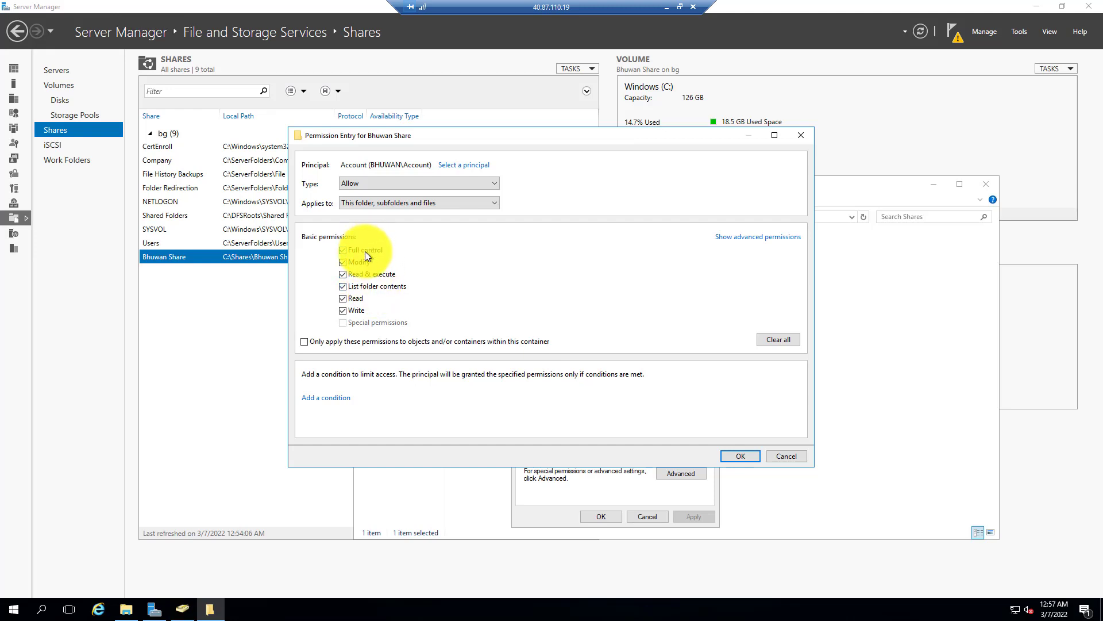
{"action": "left_click", "coordinate": [740, 456]}
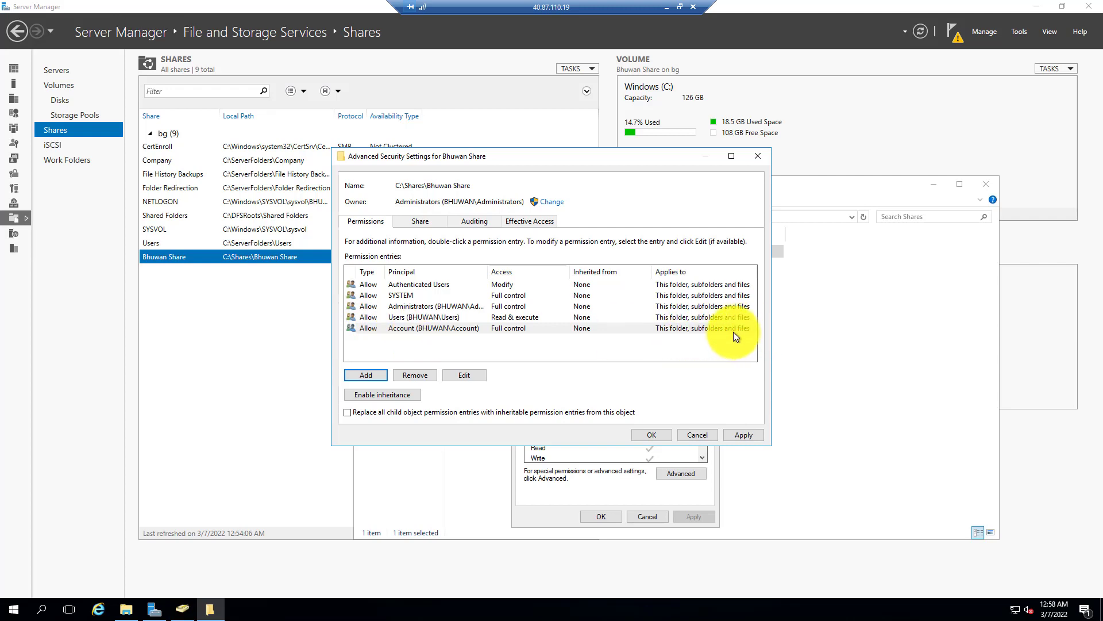
{"action": "left_click", "coordinate": [652, 435]}
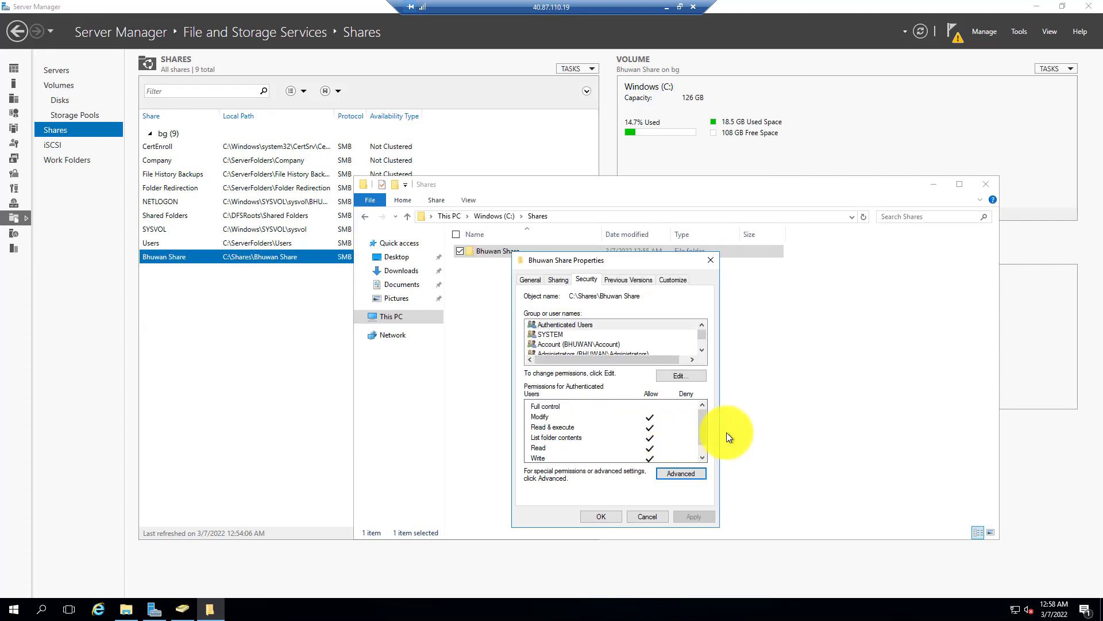
{"action": "left_click", "coordinate": [609, 515]}
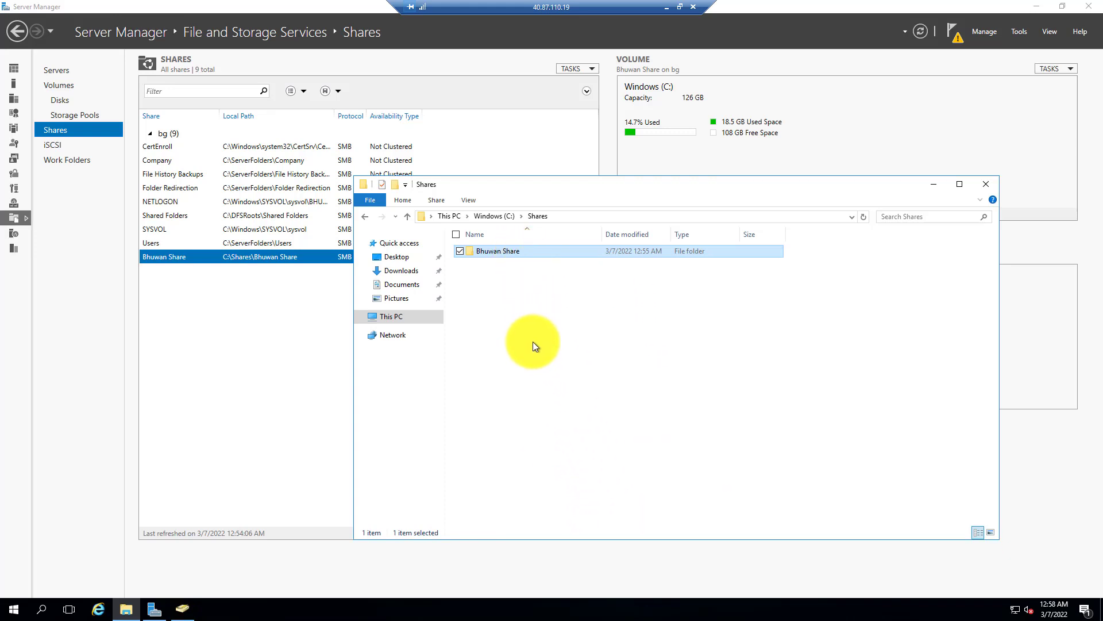
- Create a new folder named AAA inside the share folder
{"action": "double_click", "coordinate": [515, 255]}
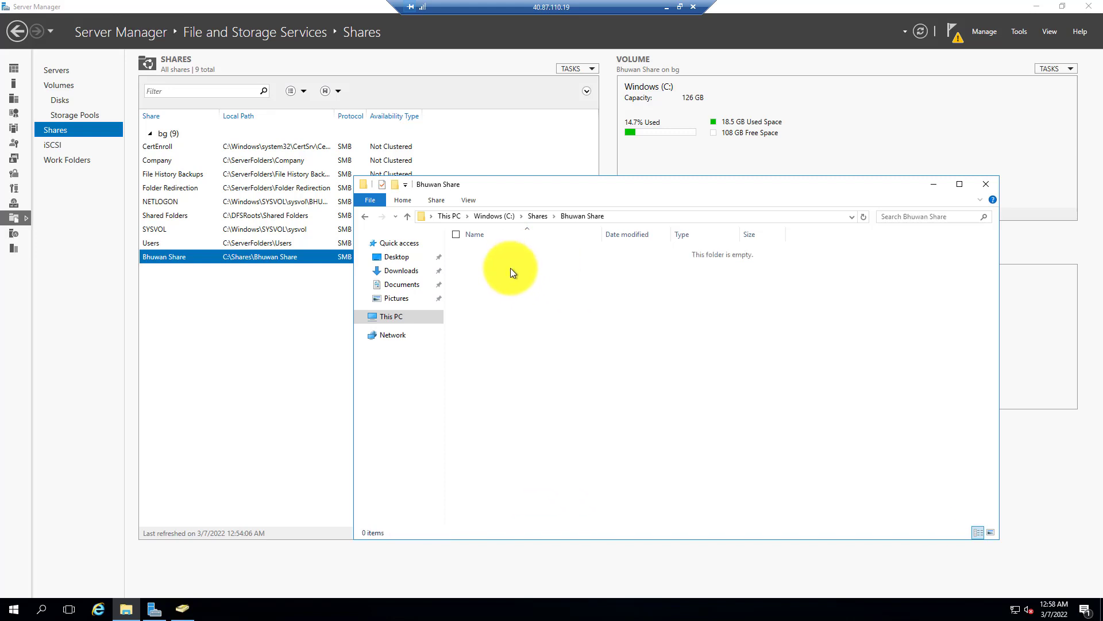
{"action": "right_click", "coordinate": [519, 338]}
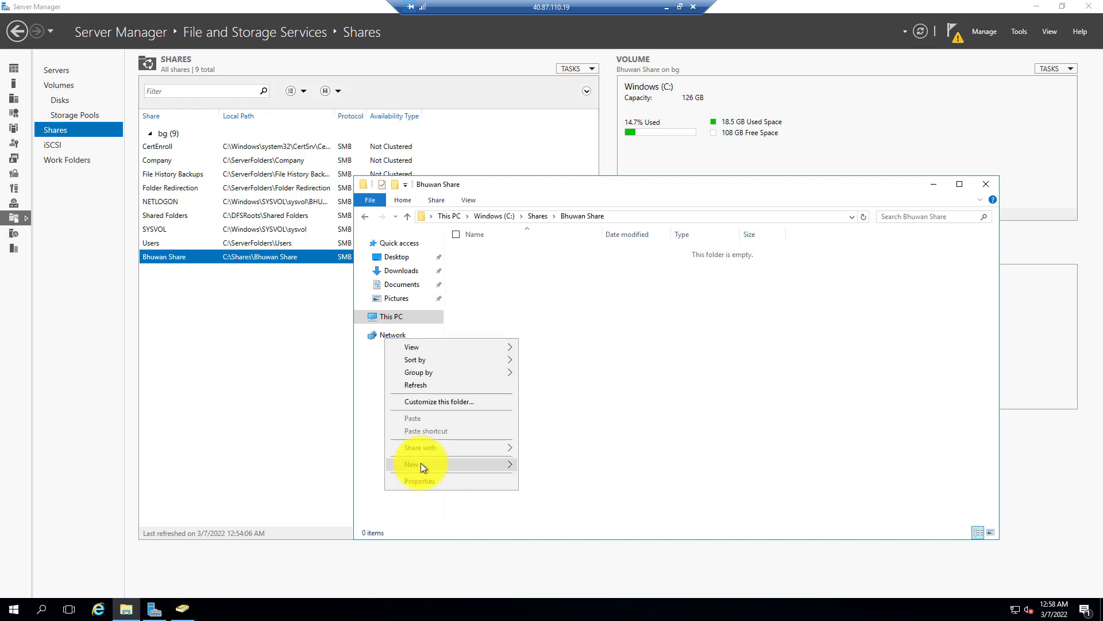
{"action": "mouse_move", "coordinate": [459, 464]}
{"action": "left_click", "coordinate": [259, 467]}
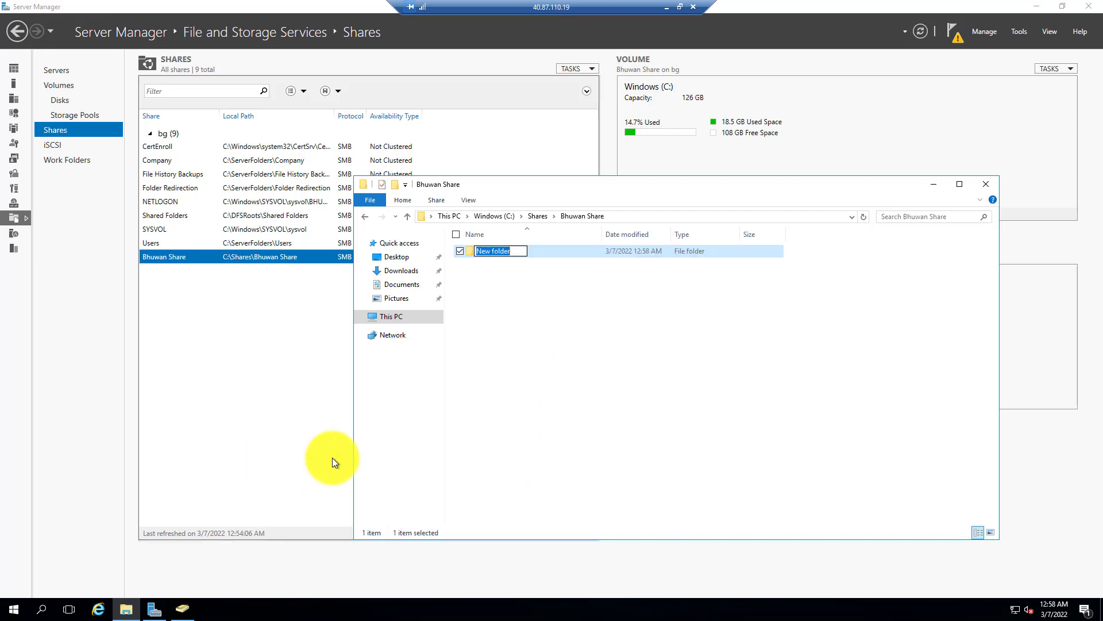
{"action": "type", "text": "AAA"}
{"action": "left_click", "coordinate": [551, 368]}
- Duplicate the AAA folder four times within the share folder
{"action": "left_click", "coordinate": [481, 249]}
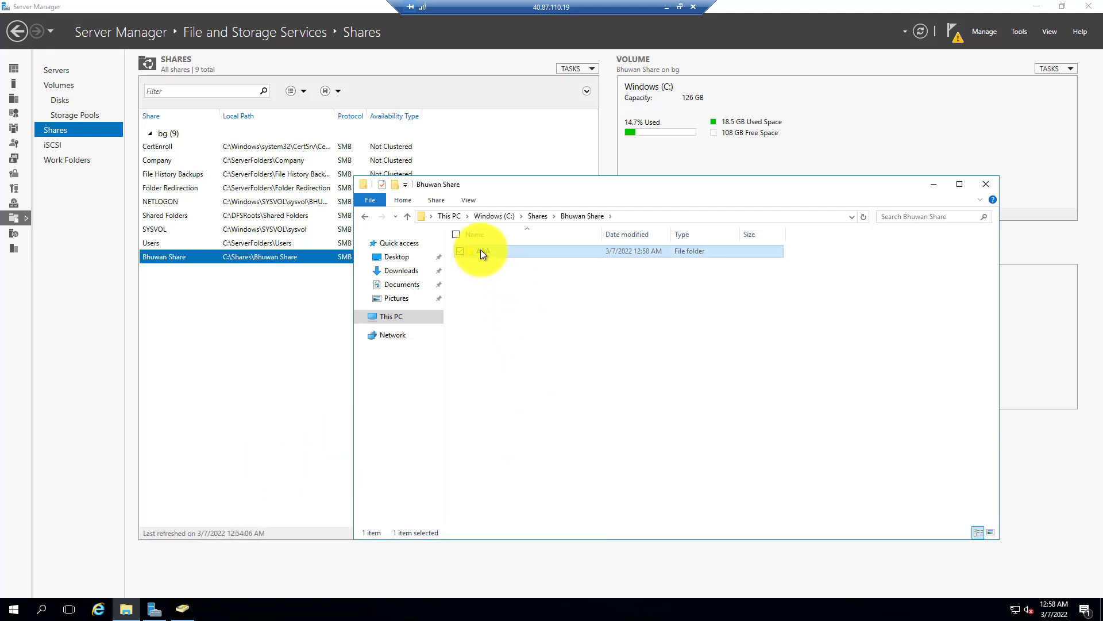
{"action": "key", "text": "ctrl+c"}
{"action": "key", "text": "ctrl+v"}
{"action": "key", "text": "ctrl+v"}
{"action": "key", "text": "ctrl+v"}
{"action": "key", "text": "ctrl+v"}
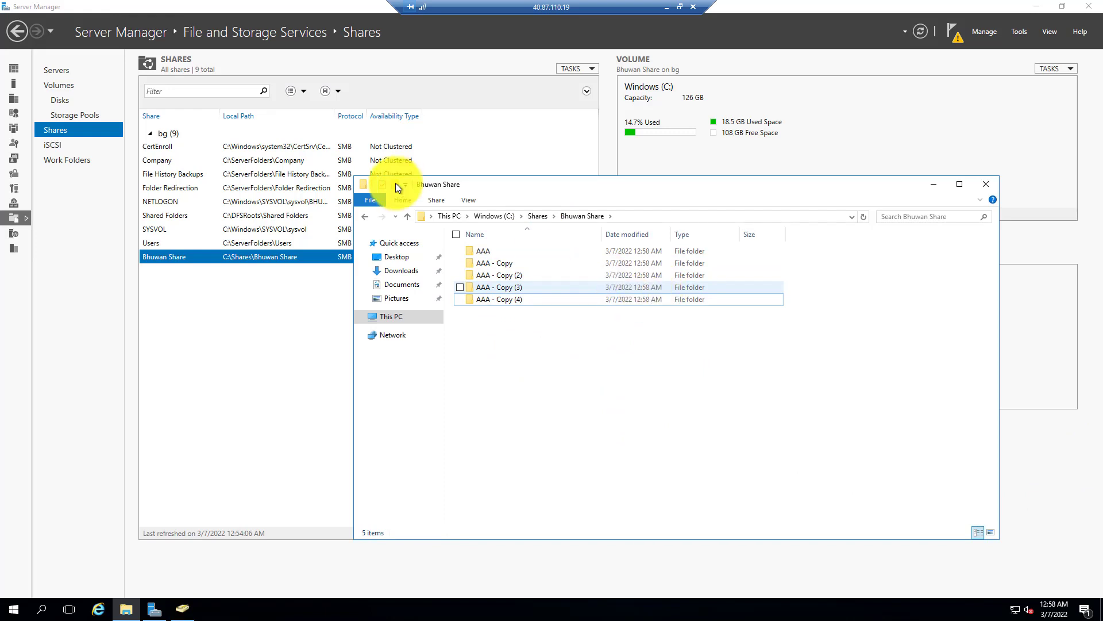
- Disable inheritance in the AAA folder's advanced security settings, converting inherited permissions into explicit permissions on this object
{"action": "left_click", "coordinate": [491, 250]}
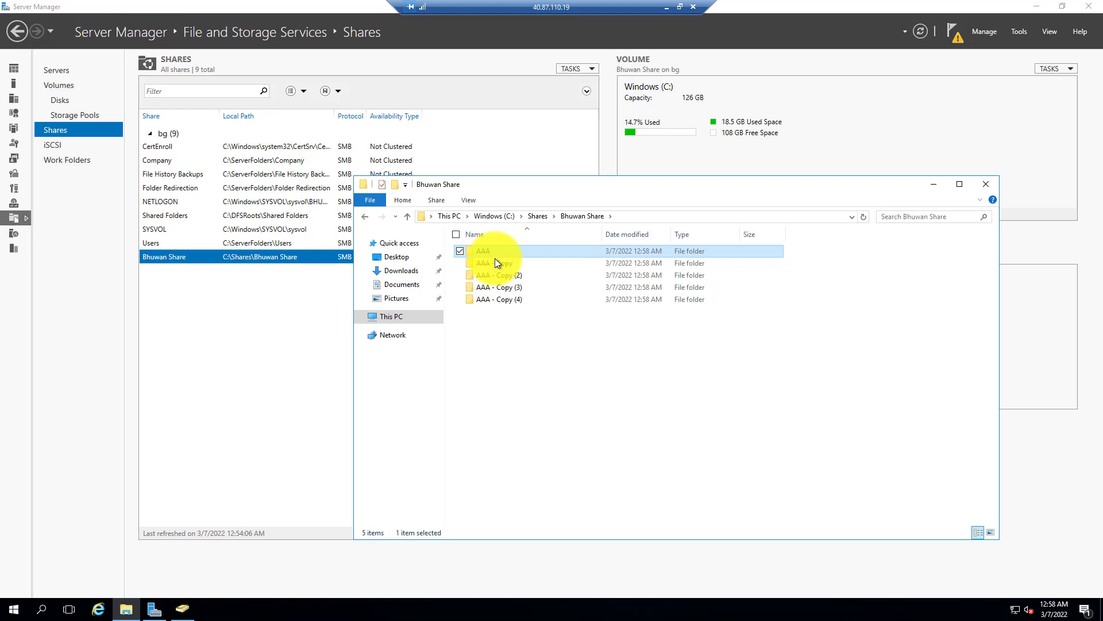
{"action": "left_click", "coordinate": [496, 265]}
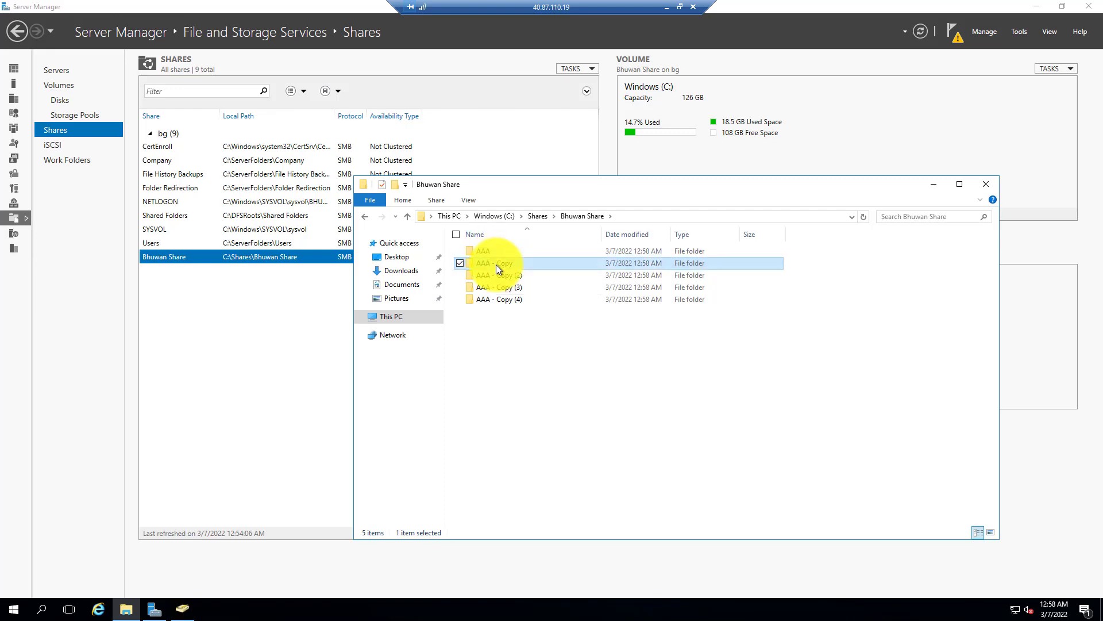
{"action": "left_click", "coordinate": [495, 252]}
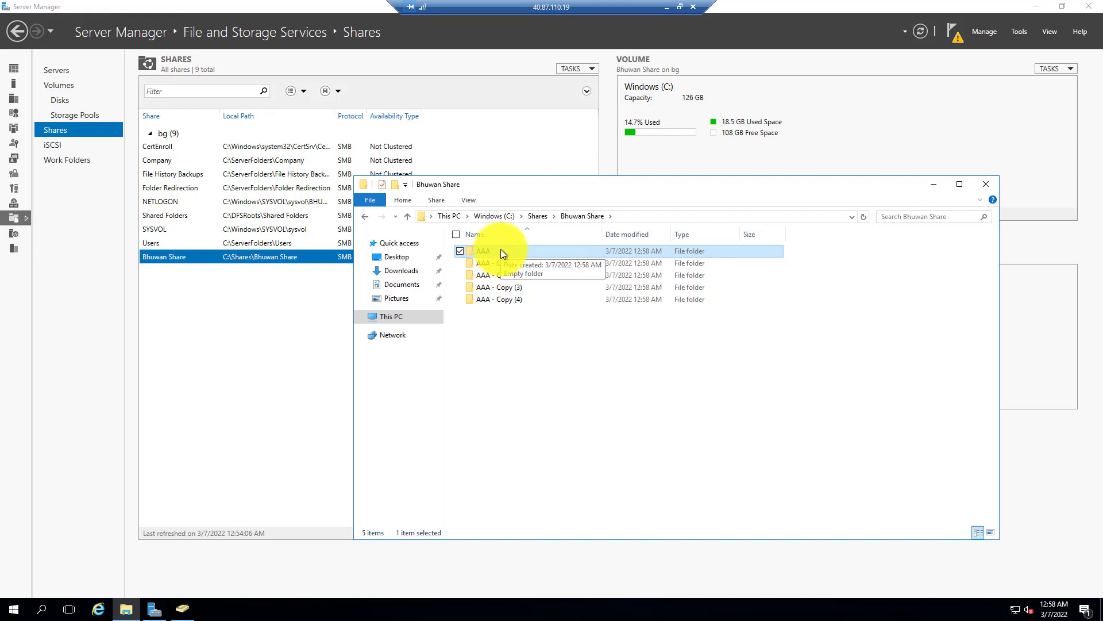
{"action": "right_click", "coordinate": [501, 251]}
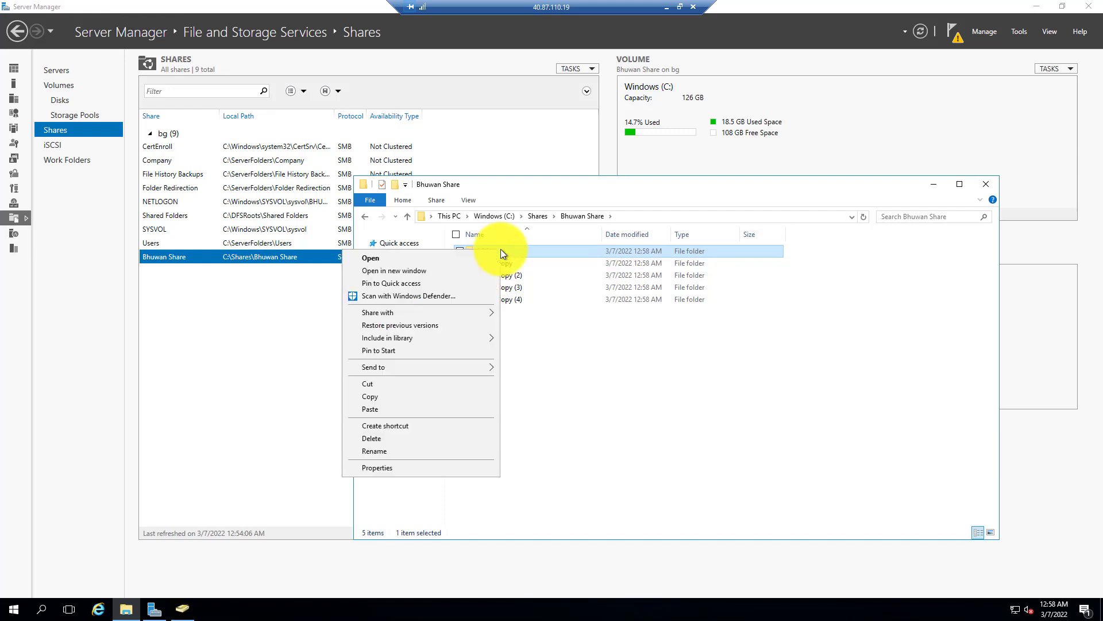
{"action": "left_click", "coordinate": [409, 468]}
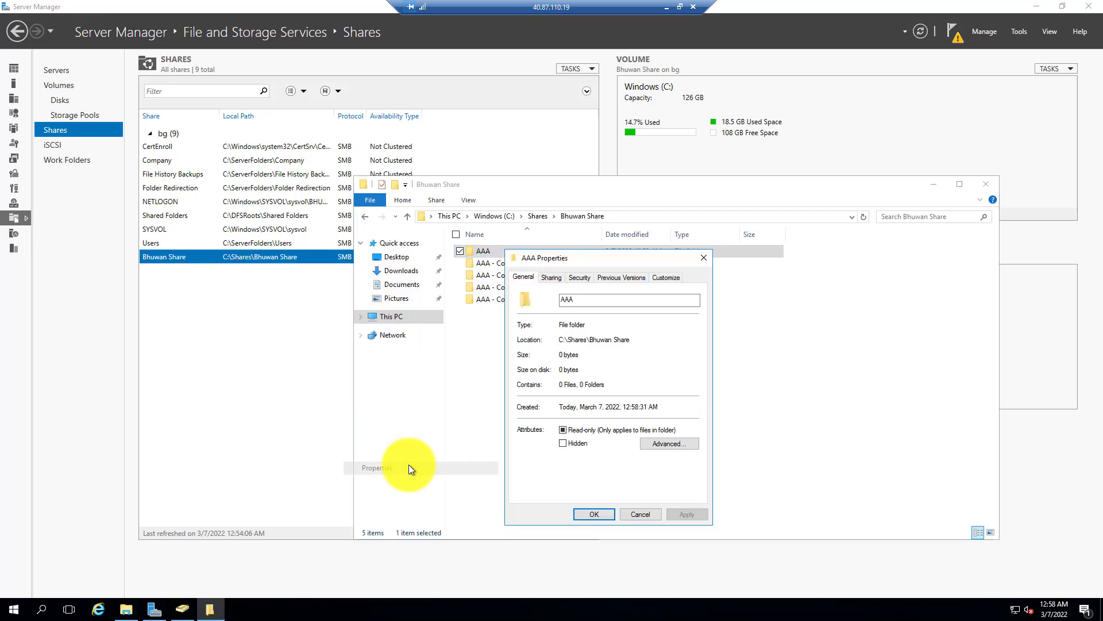
{"action": "left_click", "coordinate": [584, 278]}
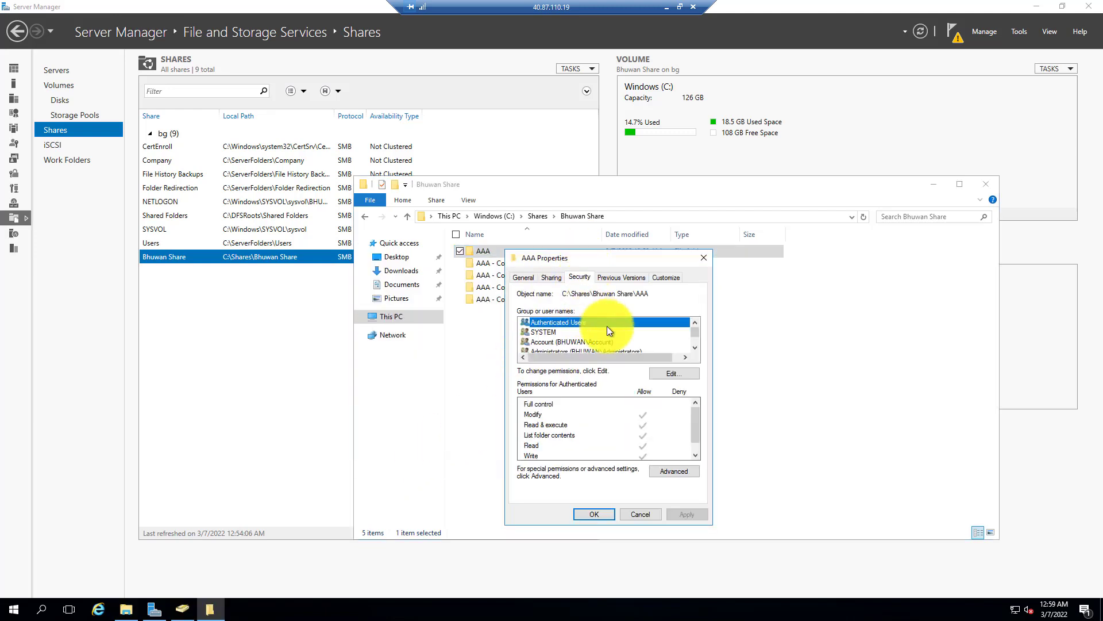
{"action": "left_click", "coordinate": [673, 472]}
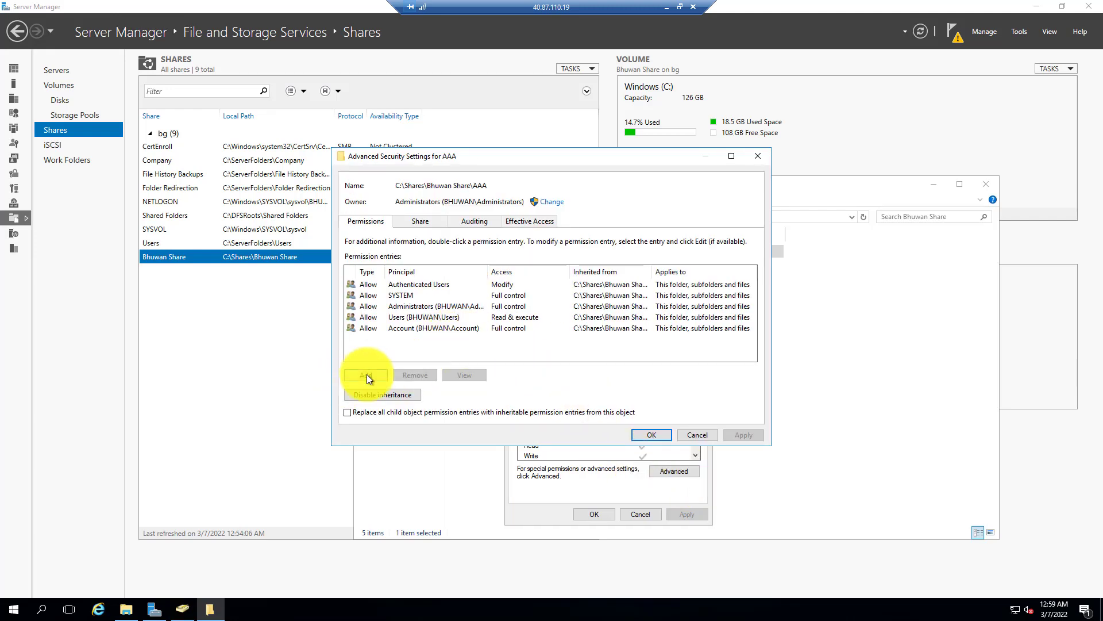
{"action": "left_click", "coordinate": [384, 396]}
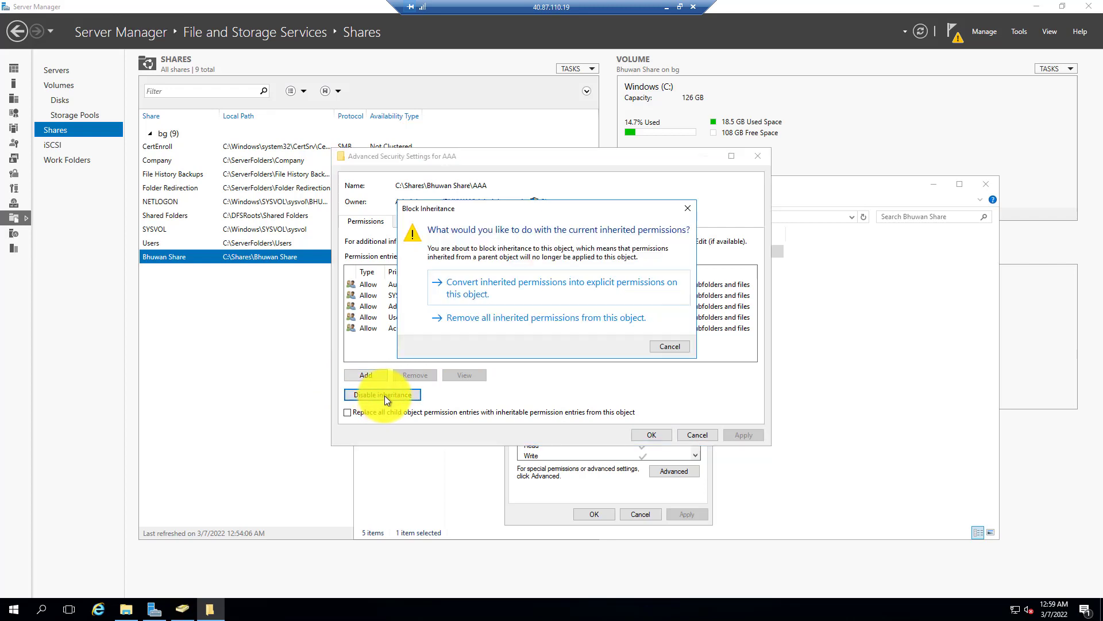
{"action": "left_click", "coordinate": [508, 290]}
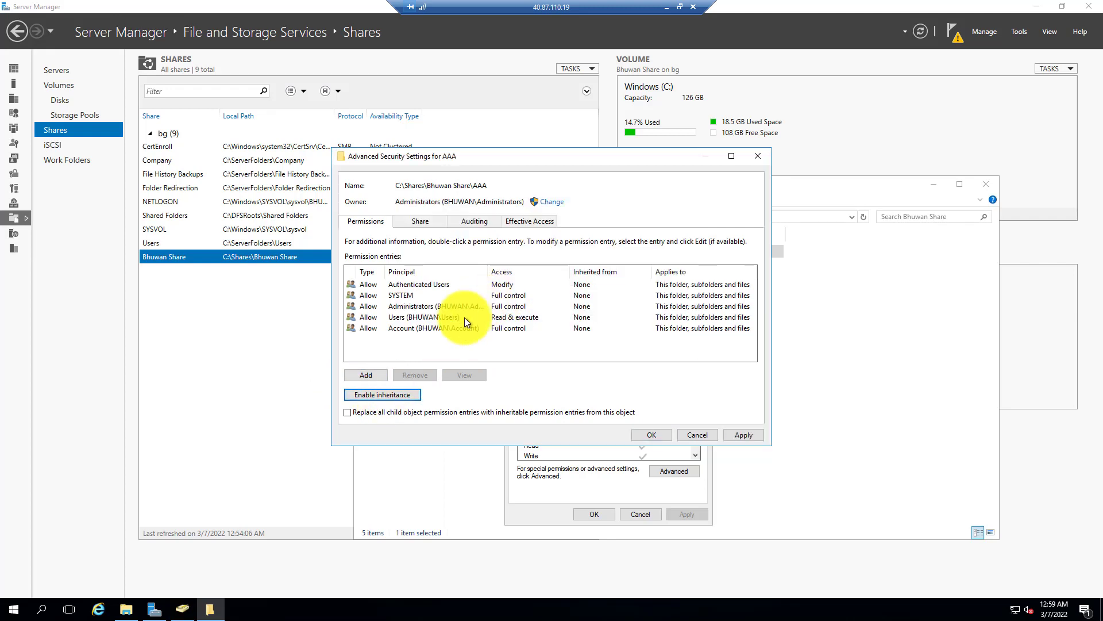
- Add a permission entry allowing the Sales principal Full control of the AAA folder, and save the folder's security settings
{"action": "left_click", "coordinate": [369, 376]}
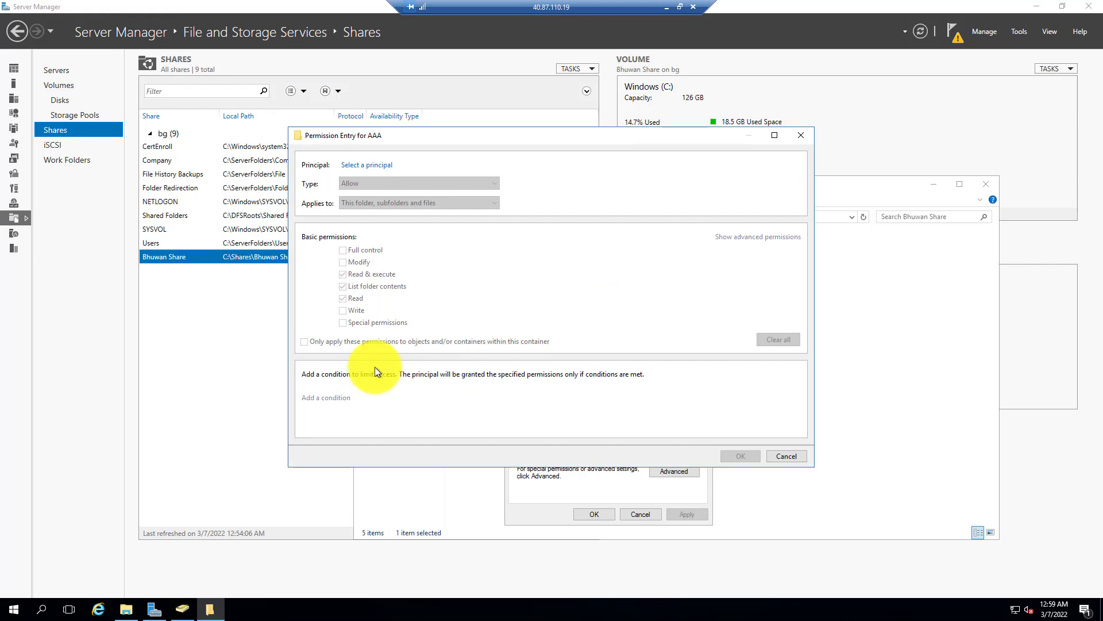
{"action": "left_click", "coordinate": [368, 166]}
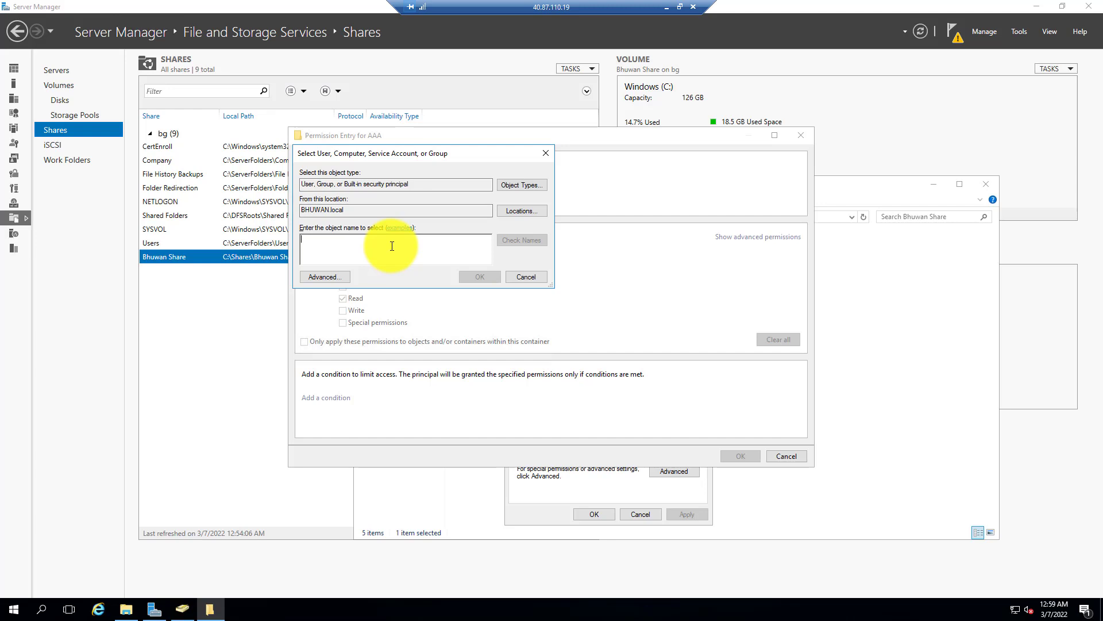
{"action": "type", "text": "sales"}
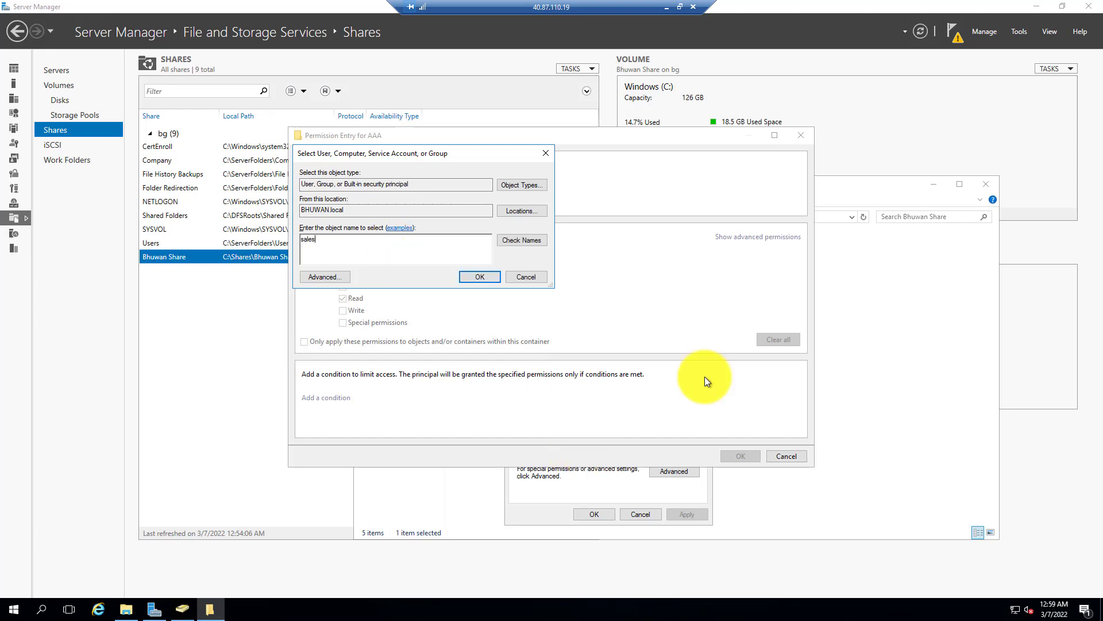
{"action": "left_click", "coordinate": [517, 238]}
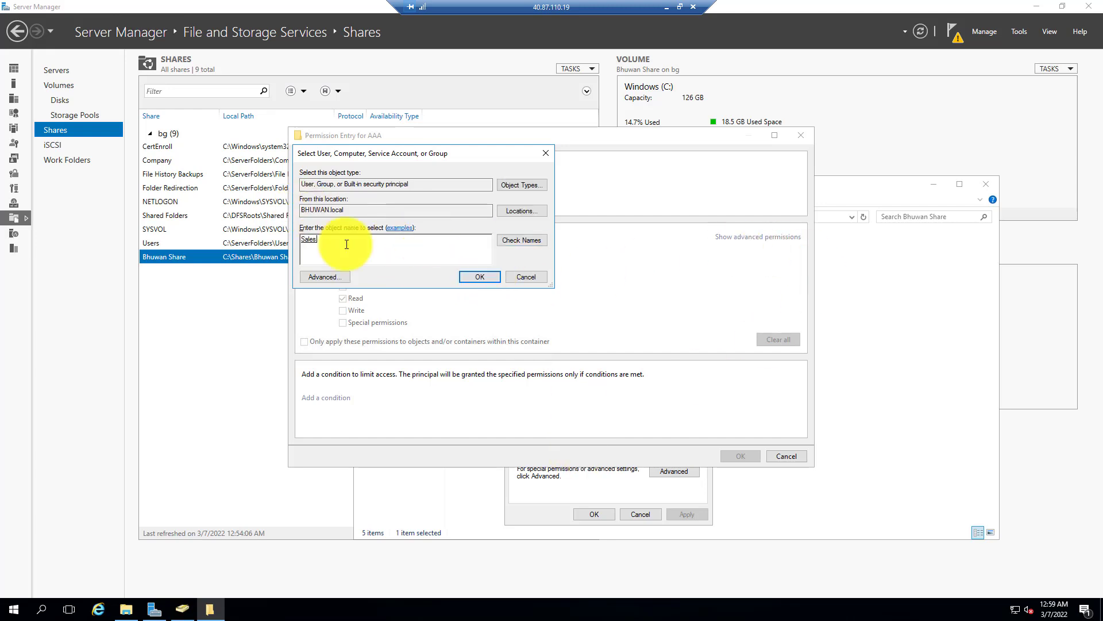
{"action": "left_click", "coordinate": [475, 277]}
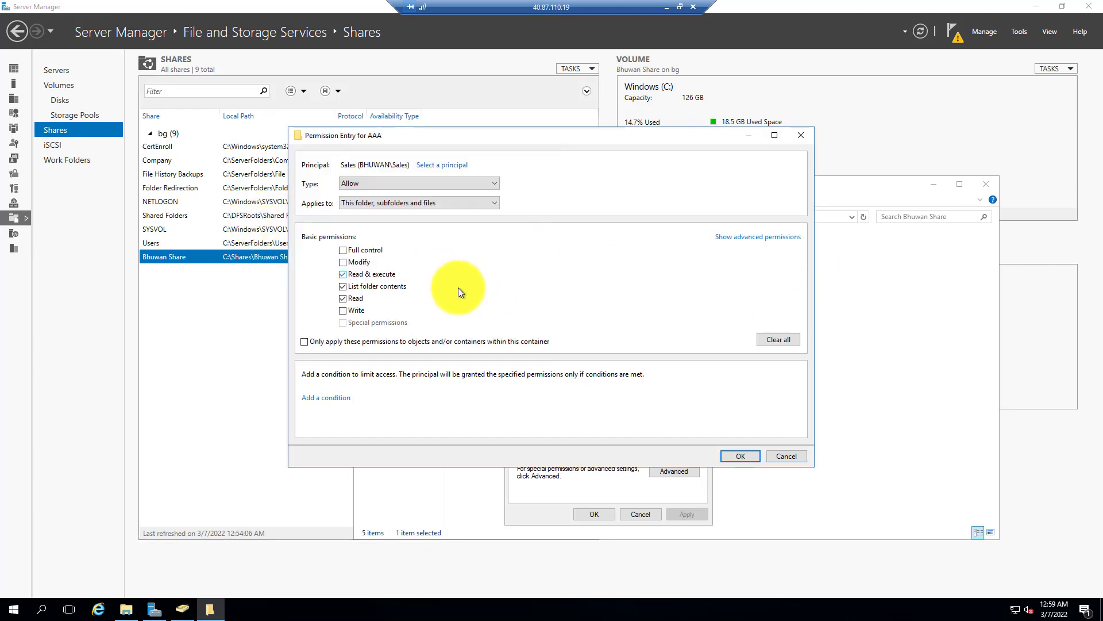
{"action": "left_click", "coordinate": [365, 249]}
{"action": "left_click", "coordinate": [741, 456]}
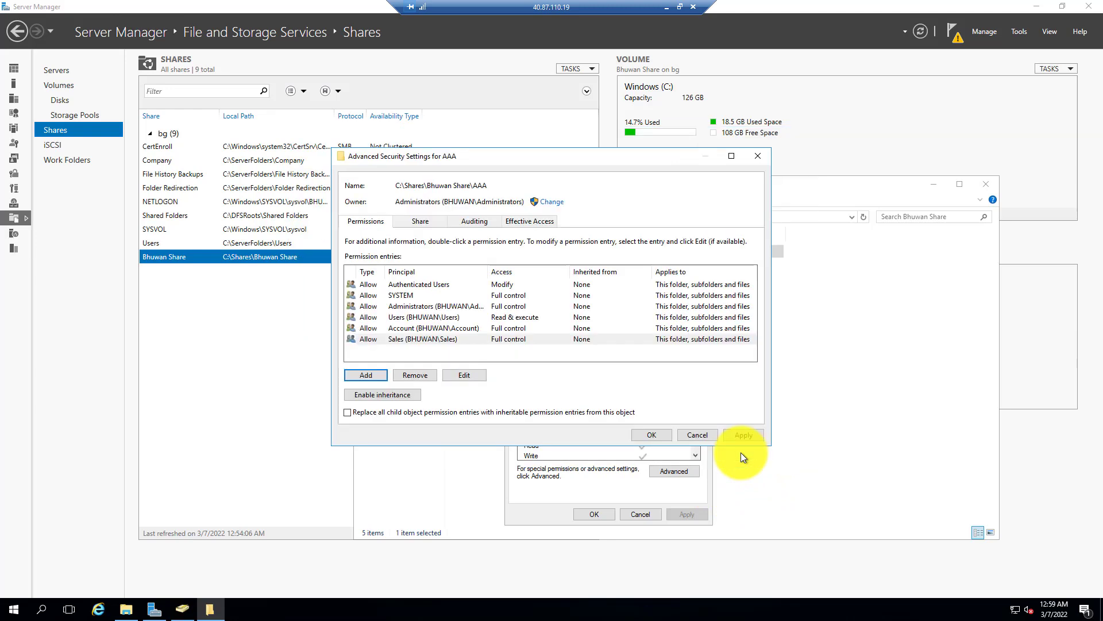
{"action": "left_click", "coordinate": [655, 435]}
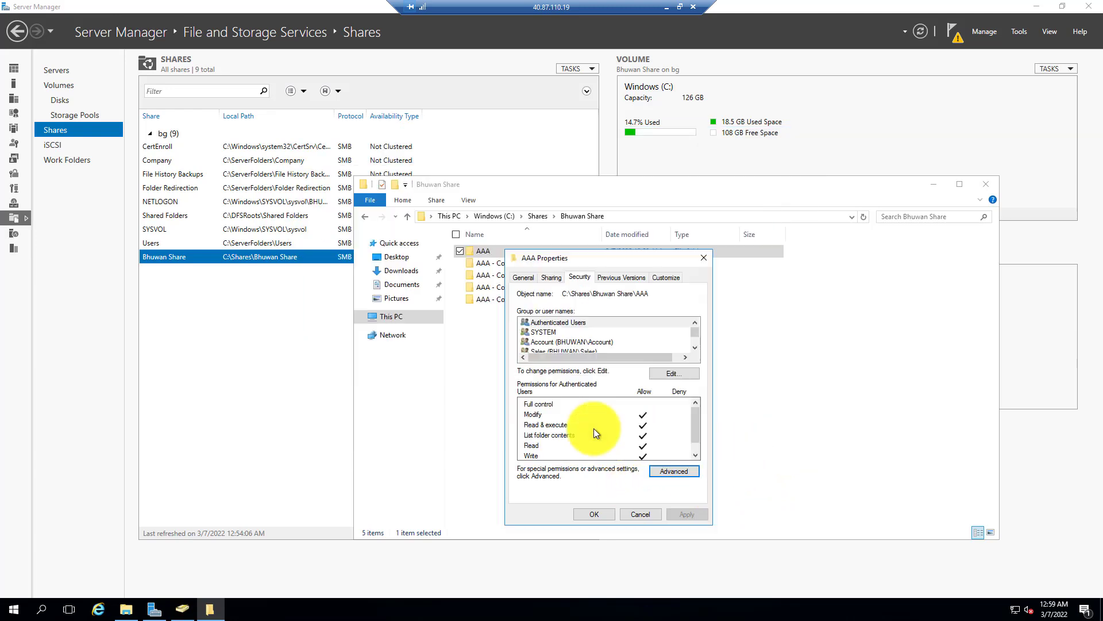
{"action": "left_click", "coordinate": [594, 513]}
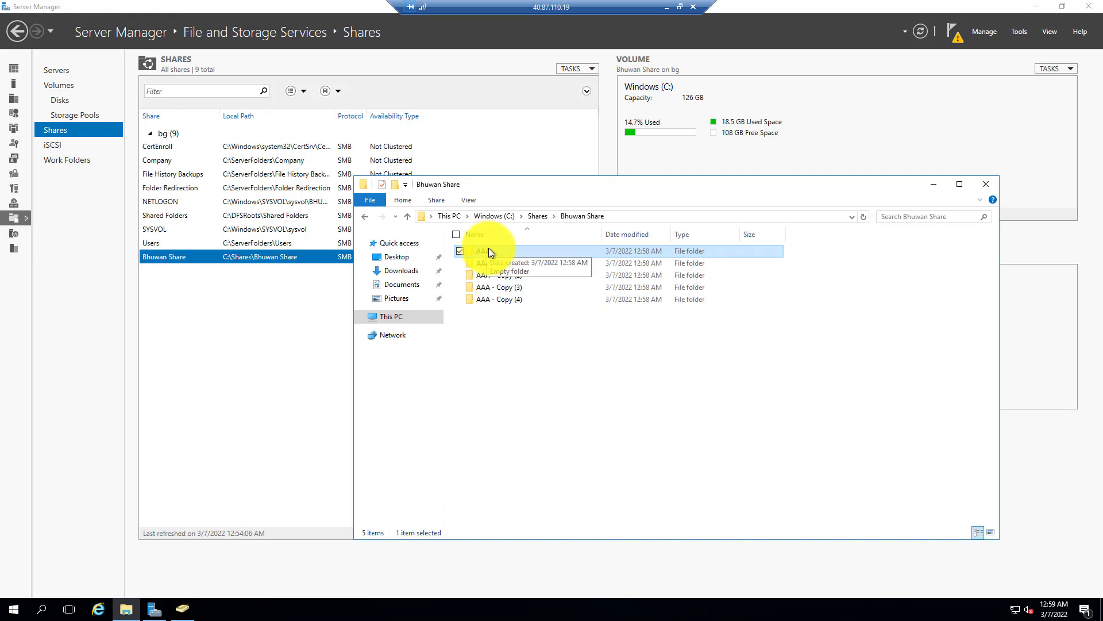
- Disable inheritance in the AAA - Copy folder's advanced security settings, converting inherited permissions into explicit permissions on this object
{"action": "left_click_drag", "start_coordinate": [502, 349], "coordinate": [493, 258]}
{"action": "left_click", "coordinate": [632, 390]}
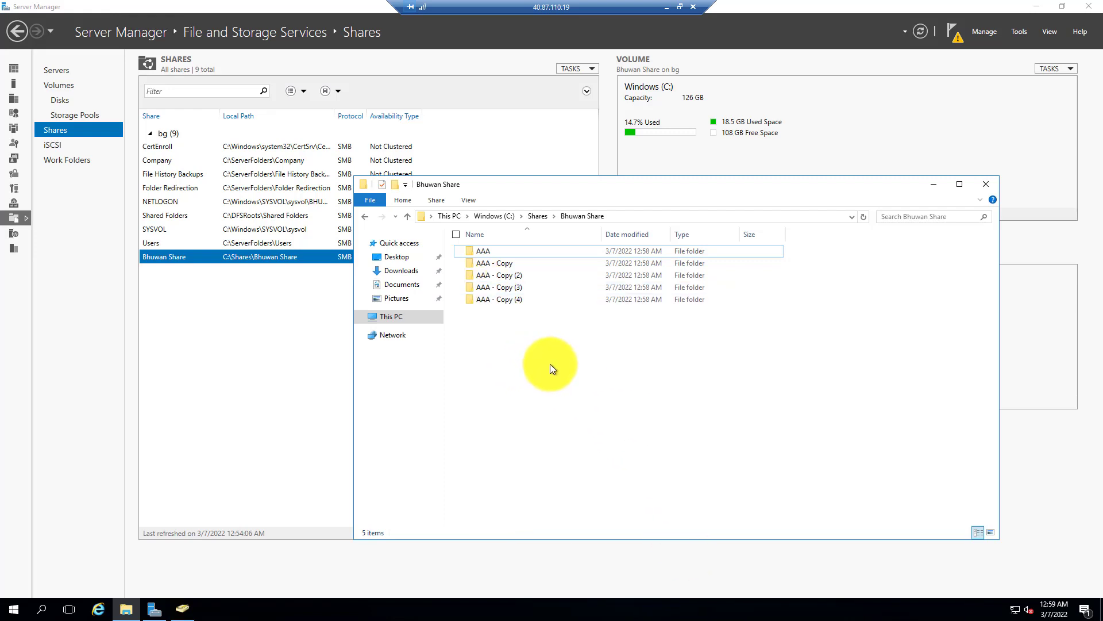
{"action": "left_click", "coordinate": [495, 264]}
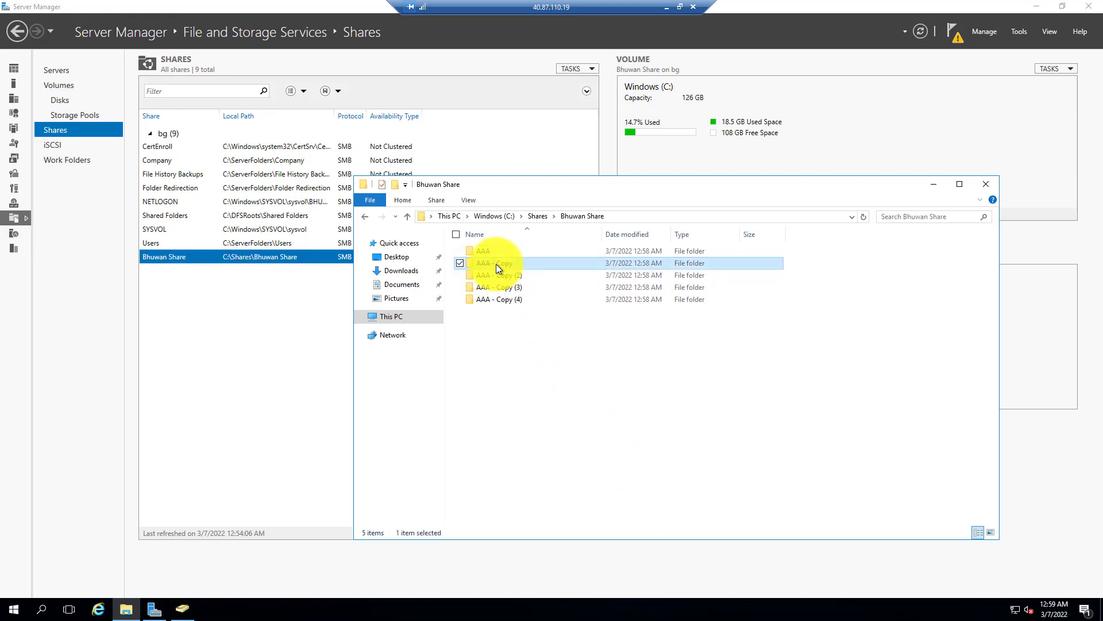
{"action": "right_click", "coordinate": [496, 264]}
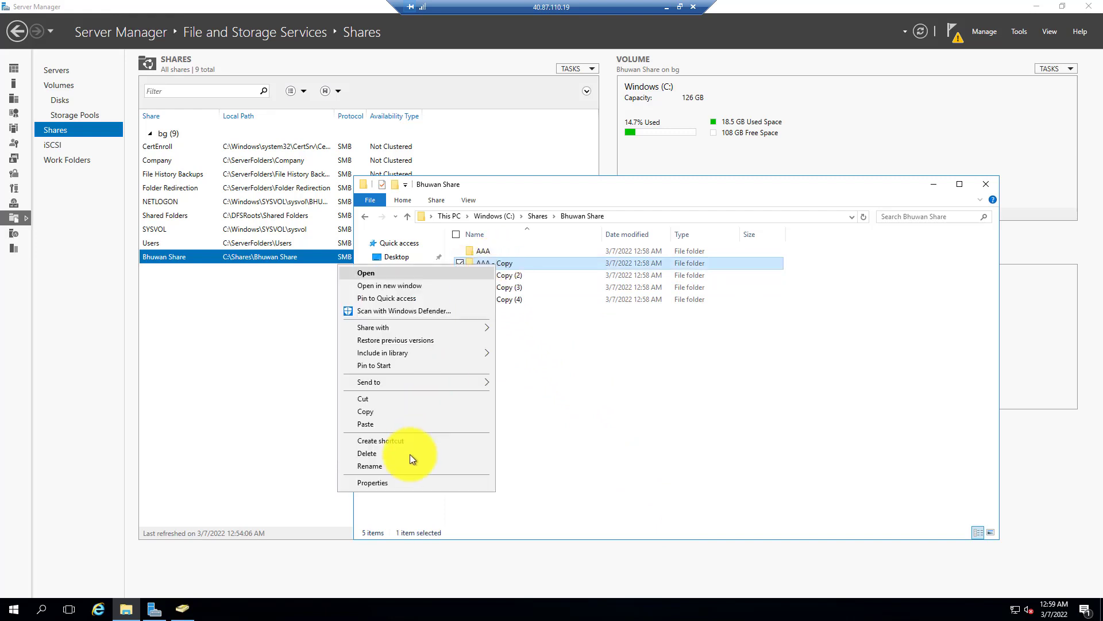
{"action": "left_click", "coordinate": [402, 485]}
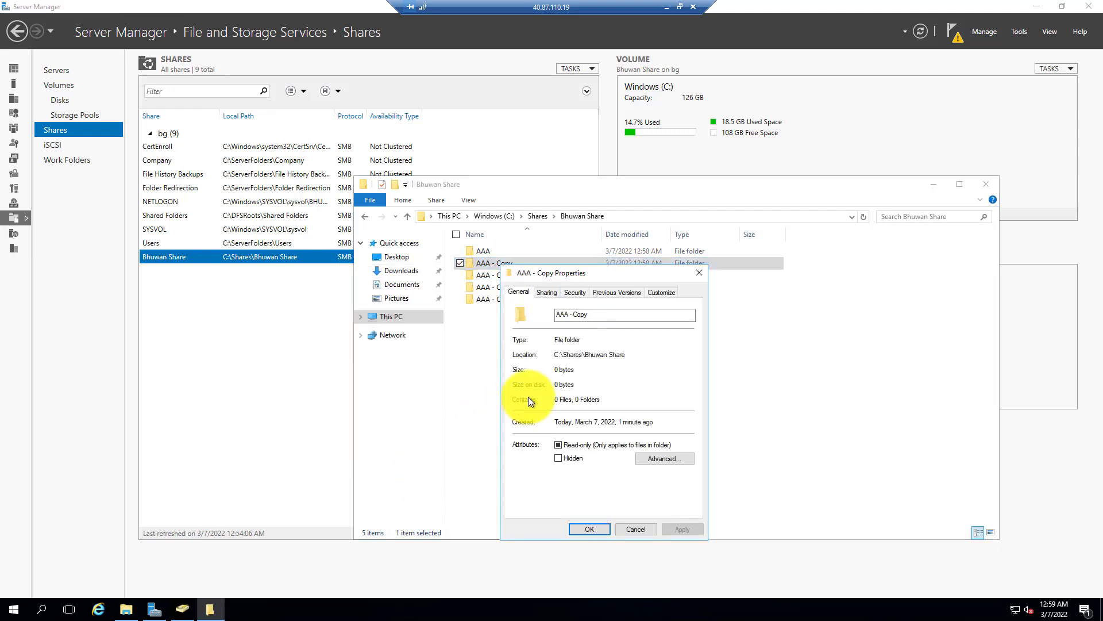
{"action": "left_click", "coordinate": [579, 291]}
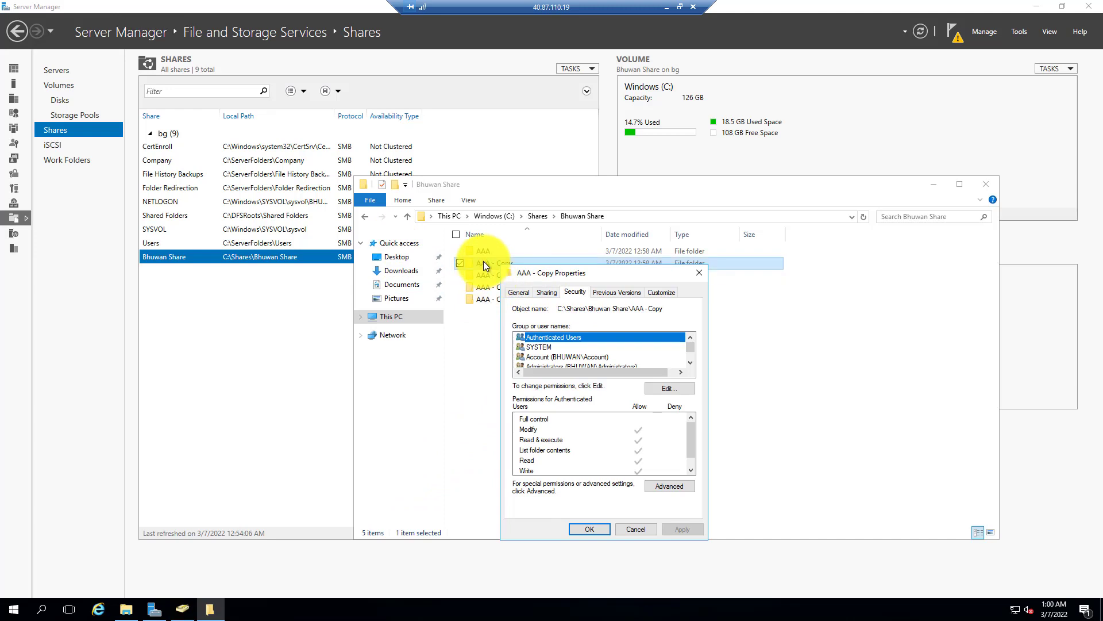
{"action": "left_click", "coordinate": [673, 486]}
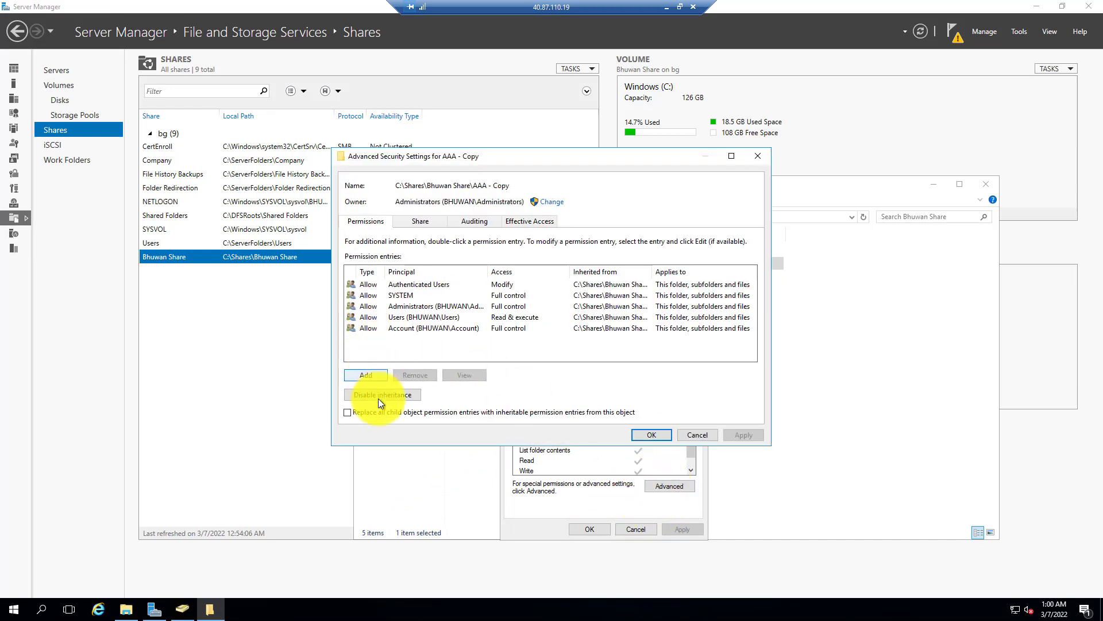
{"action": "left_click", "coordinate": [379, 394]}
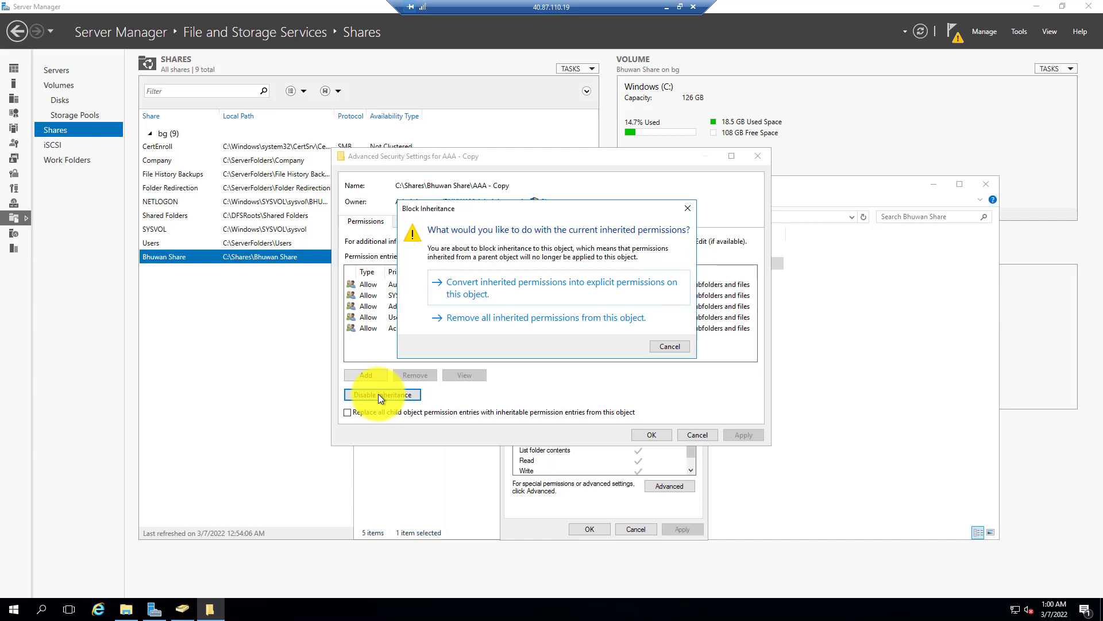
{"action": "left_click", "coordinate": [568, 288]}
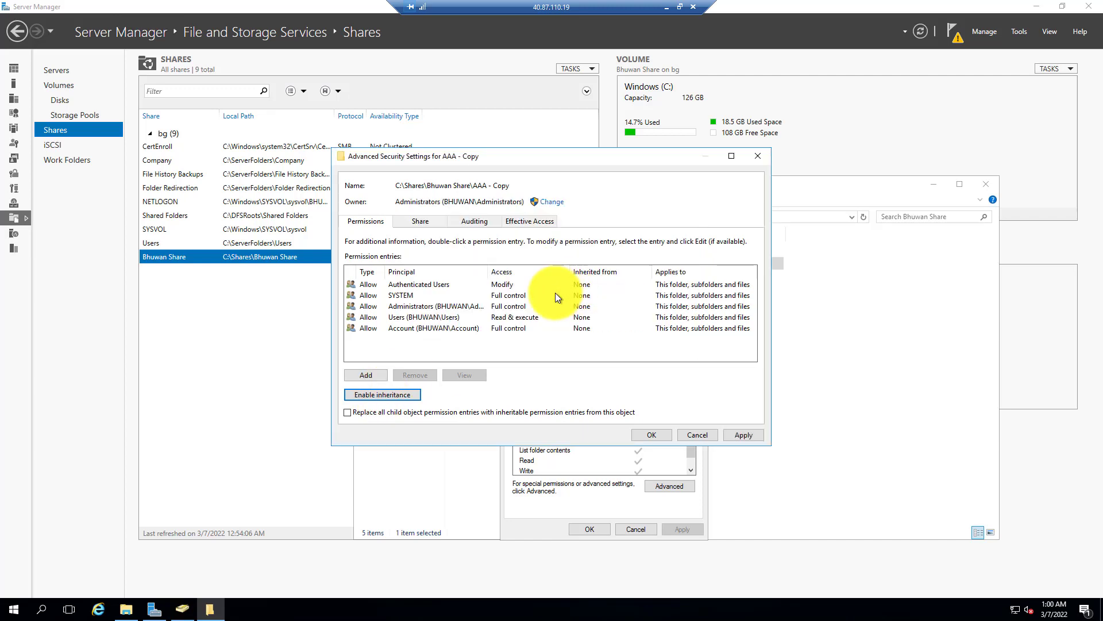
- Add a permission entry allowing an individual domain user Full control of the AAA - Copy folder, and save the folder's security settings
{"action": "left_click", "coordinate": [369, 376]}
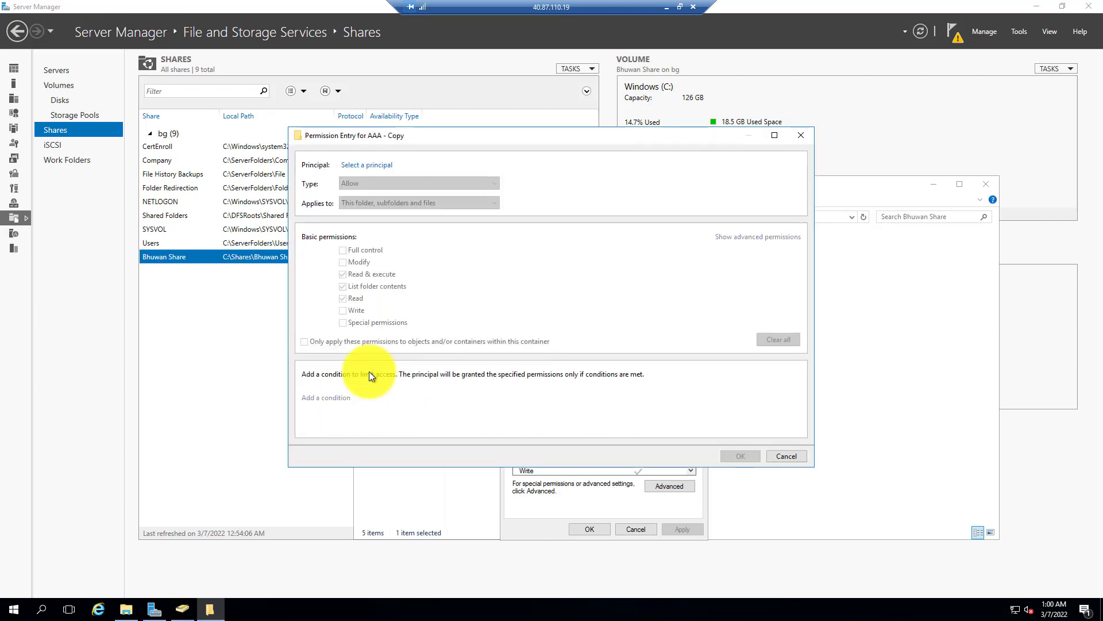
{"action": "left_click", "coordinate": [366, 166]}
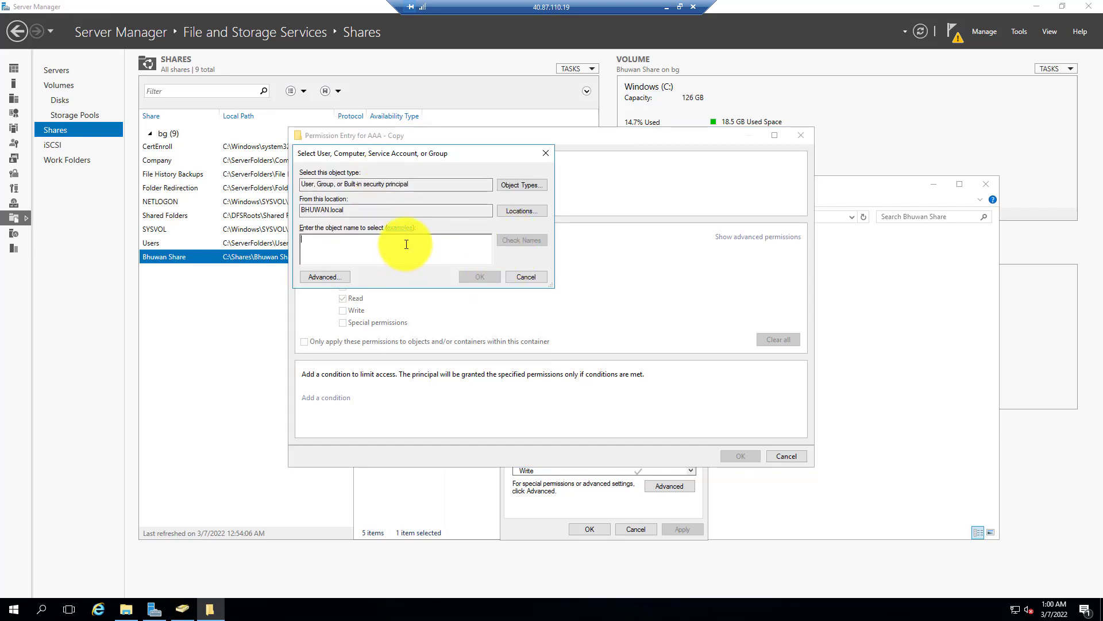
{"action": "type", "text": "suman"}
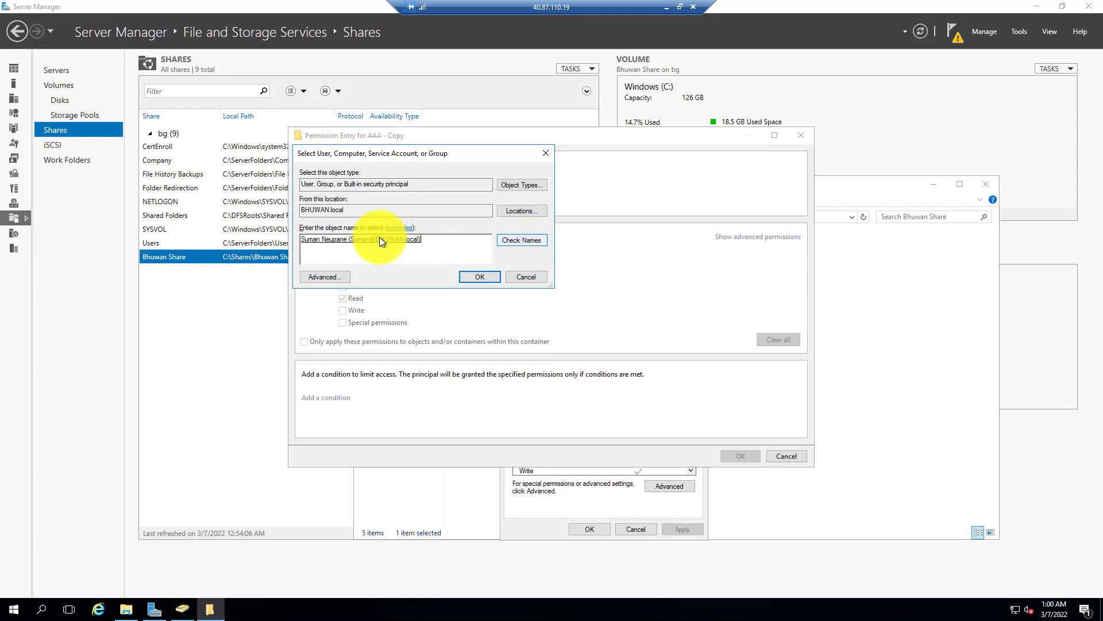
{"action": "left_click", "coordinate": [480, 277]}
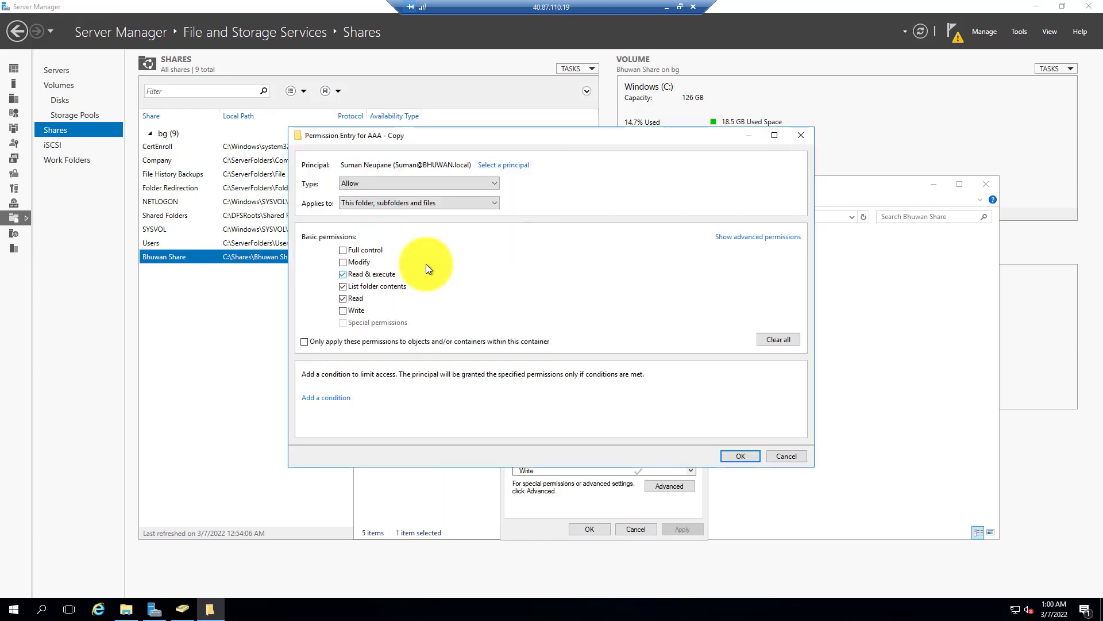
{"action": "left_click", "coordinate": [356, 250]}
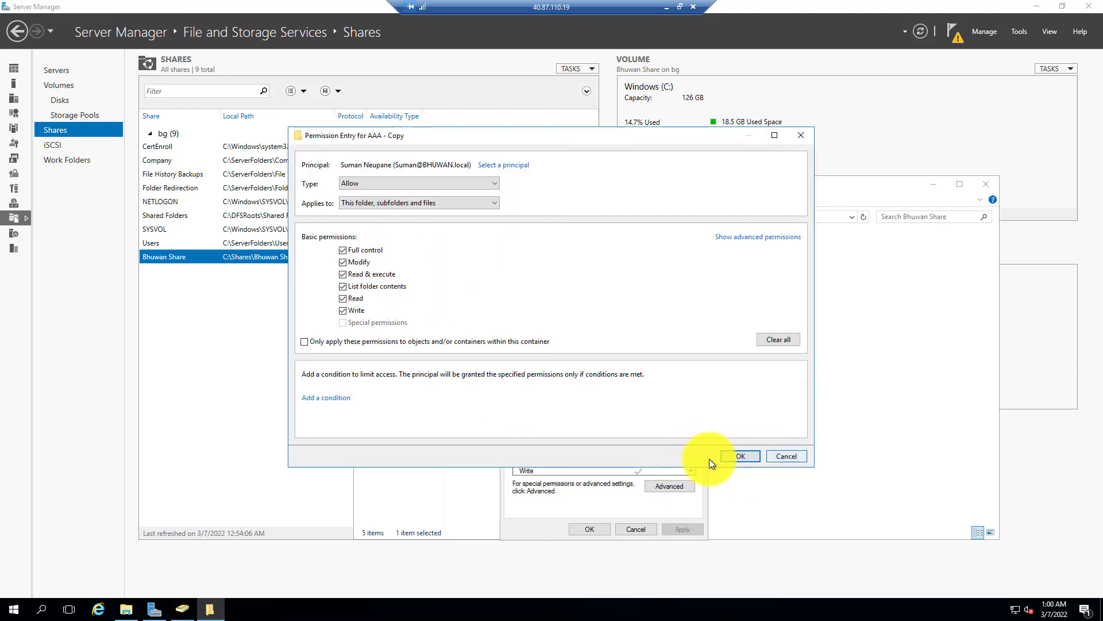
{"action": "left_click", "coordinate": [740, 456]}
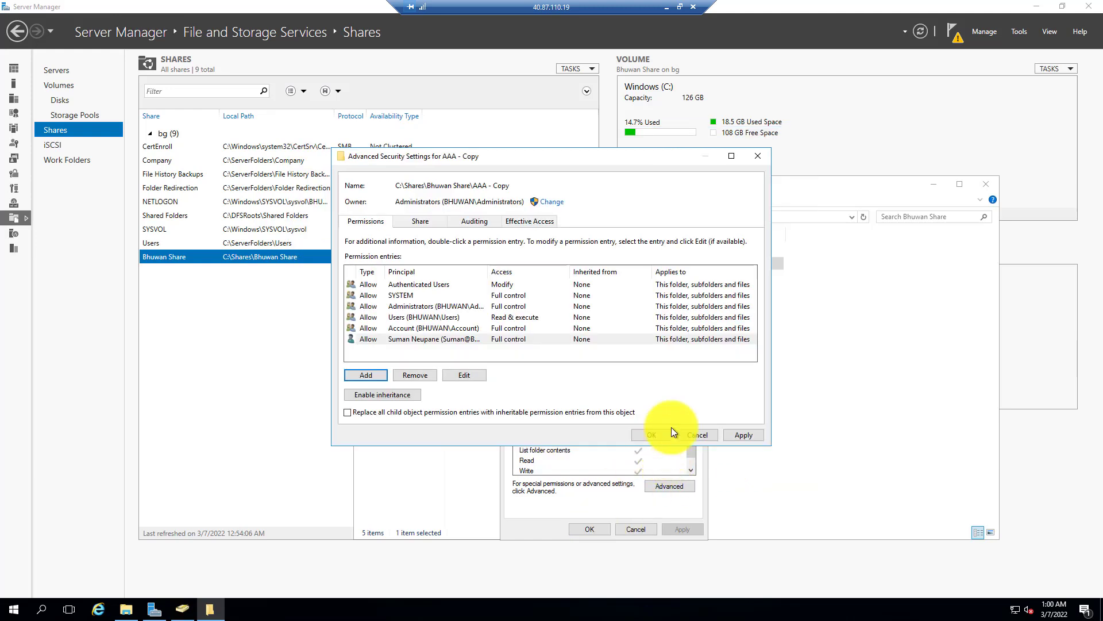
{"action": "left_click", "coordinate": [652, 436]}
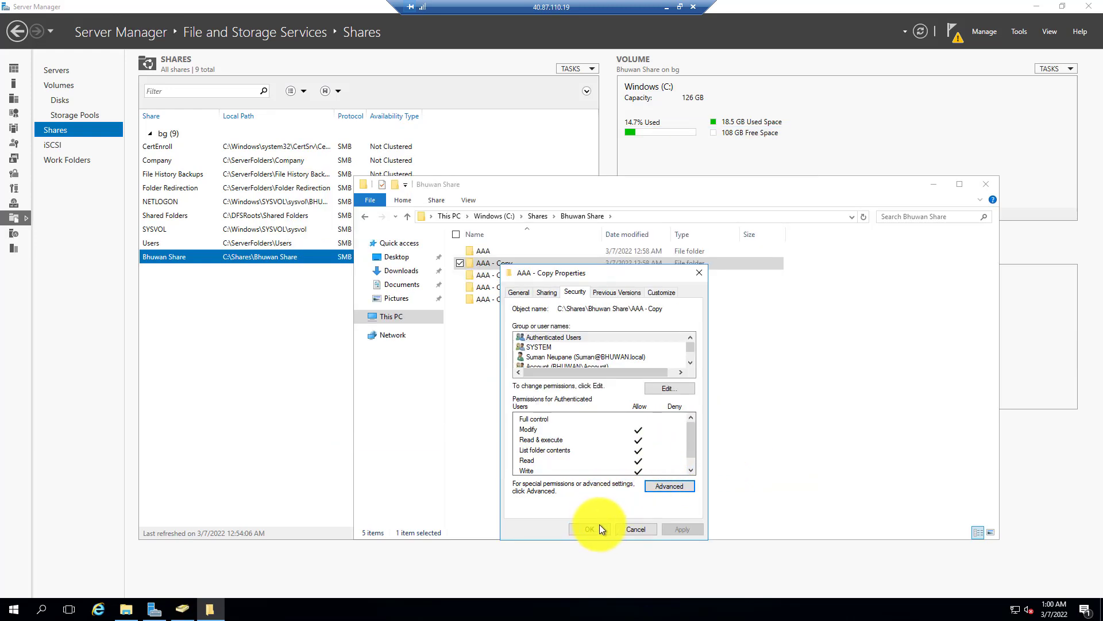
{"action": "left_click", "coordinate": [598, 527]}
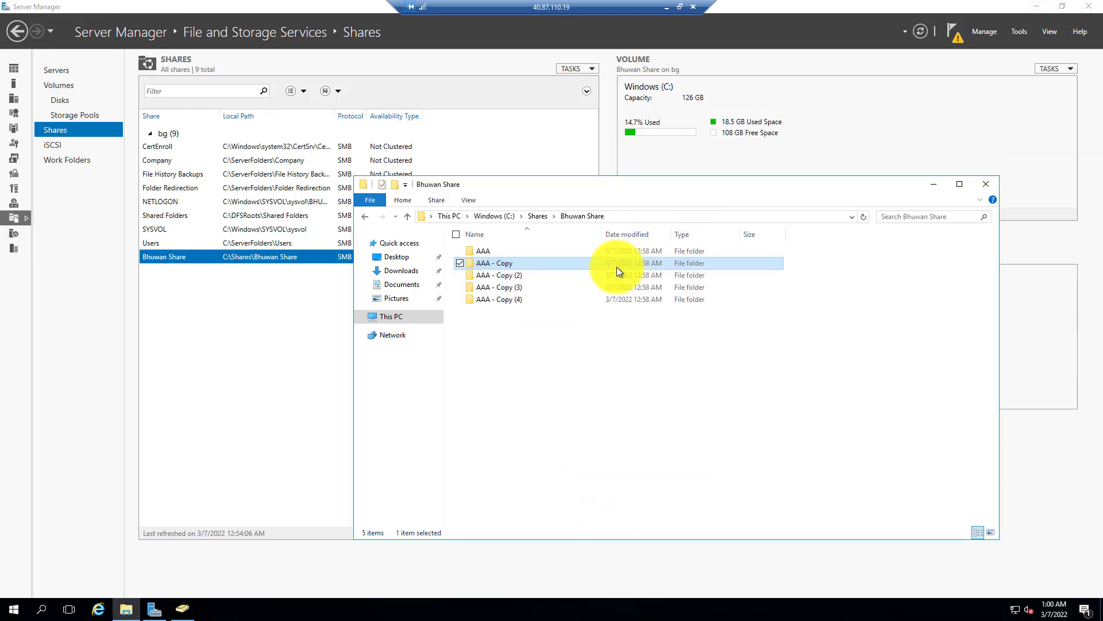
- Start a new permission entry for the AAA - Copy folder with a second domain user as its principal
{"action": "right_click", "coordinate": [514, 264]}
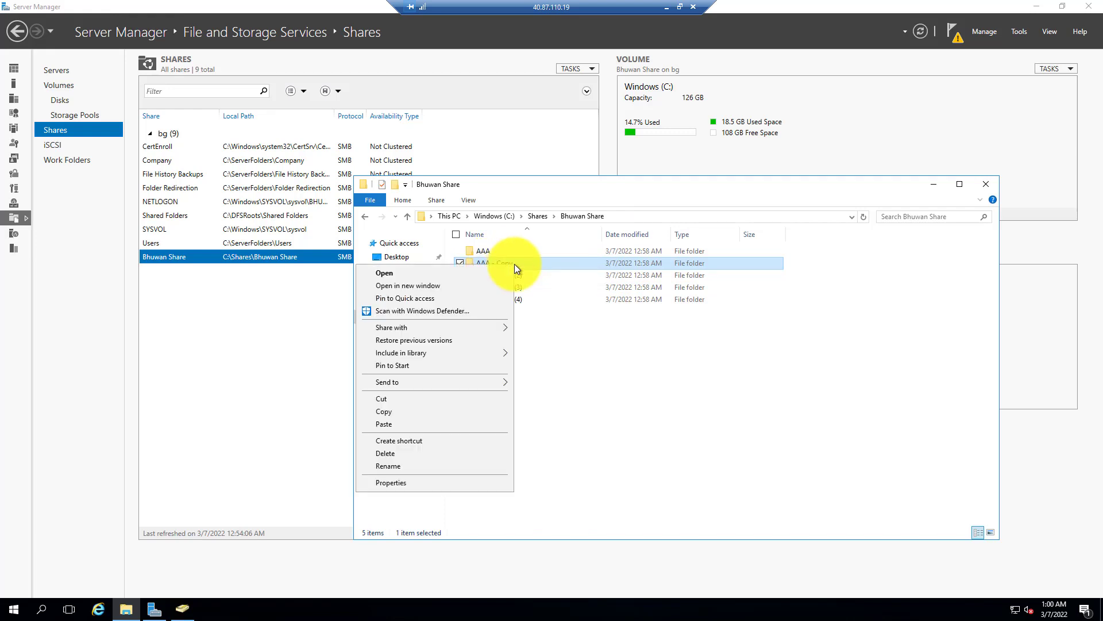
{"action": "left_click", "coordinate": [420, 483]}
{"action": "left_click", "coordinate": [595, 294]}
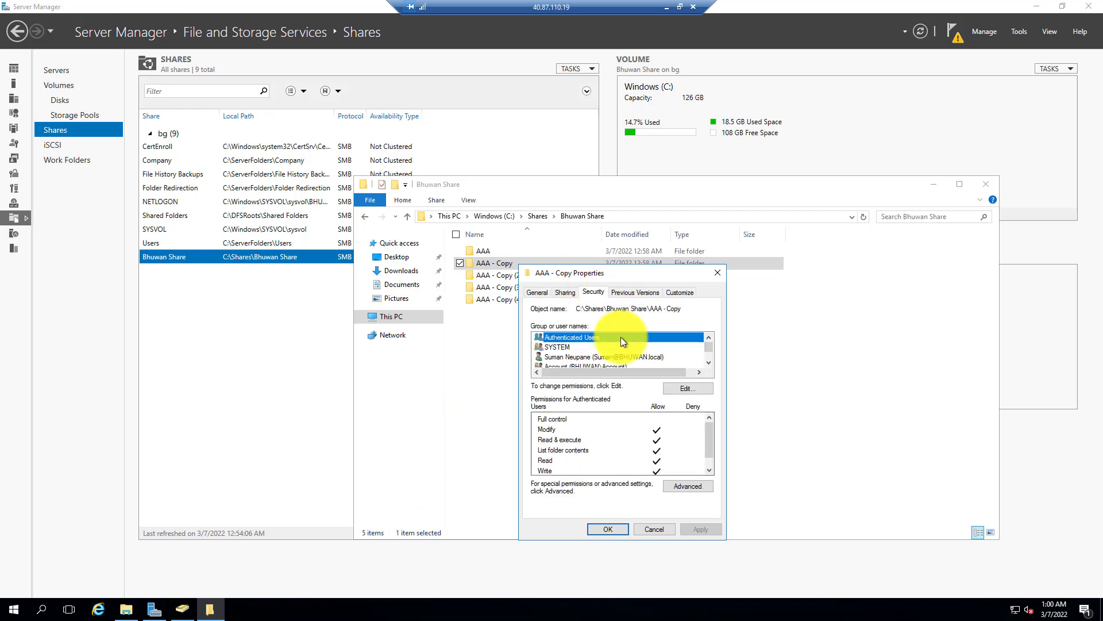
{"action": "left_click", "coordinate": [689, 485]}
{"action": "left_click", "coordinate": [381, 374]}
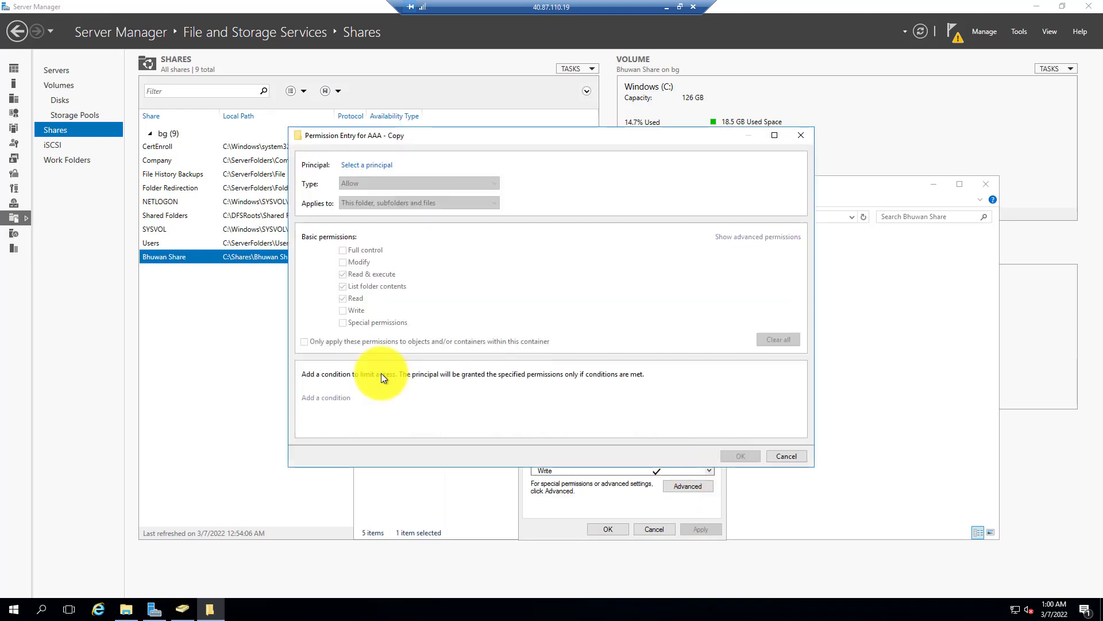
{"action": "left_click", "coordinate": [373, 166]}
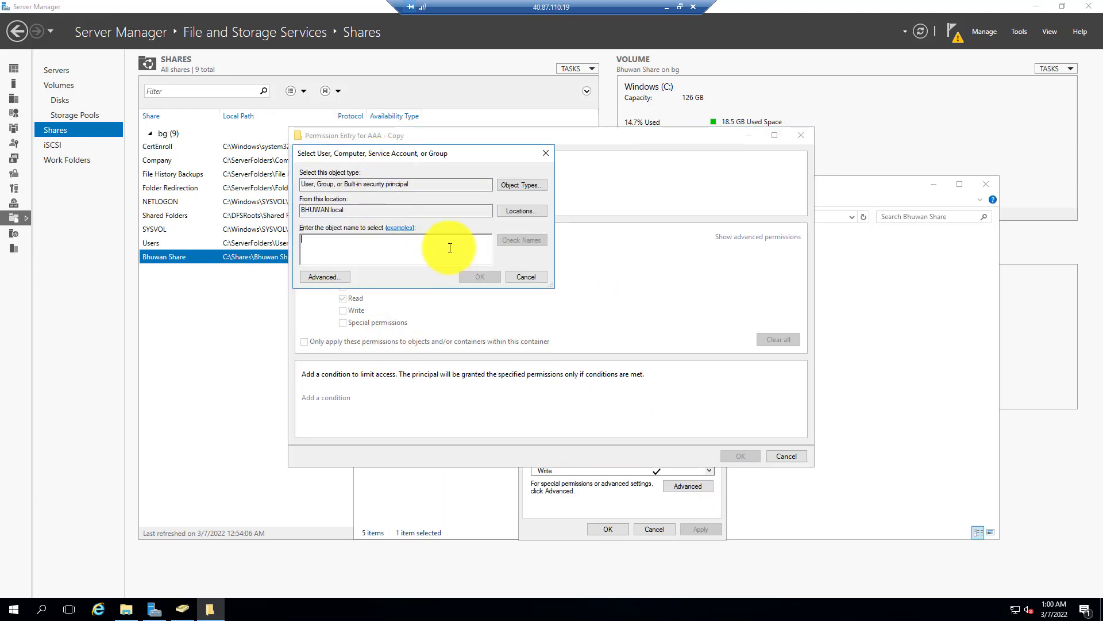
{"action": "type", "text": "ra"}
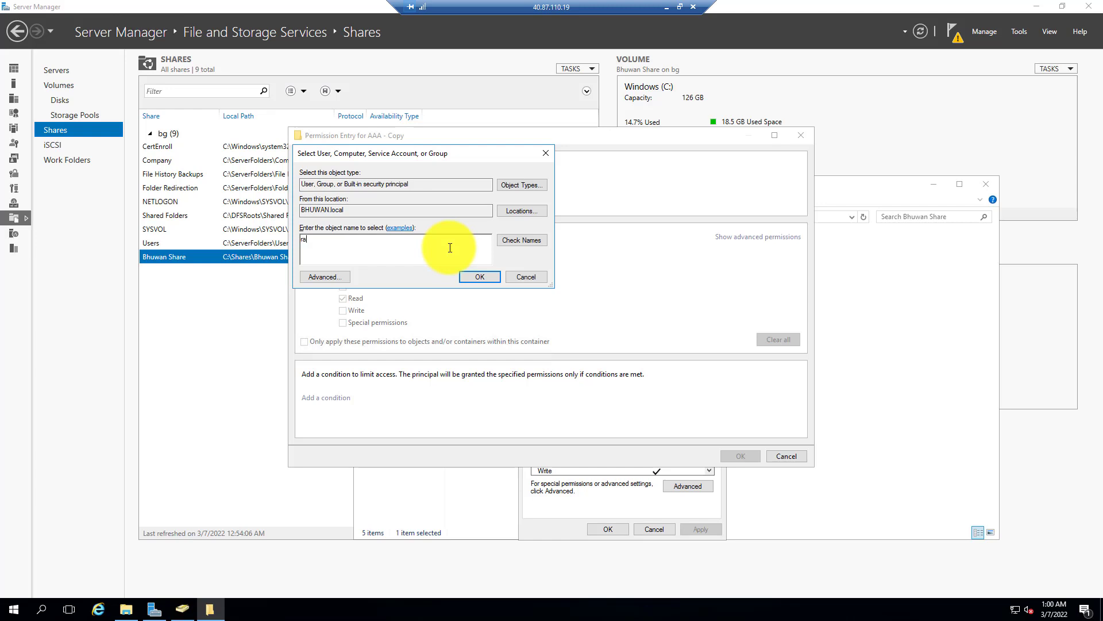
{"action": "type", "text": "m"}
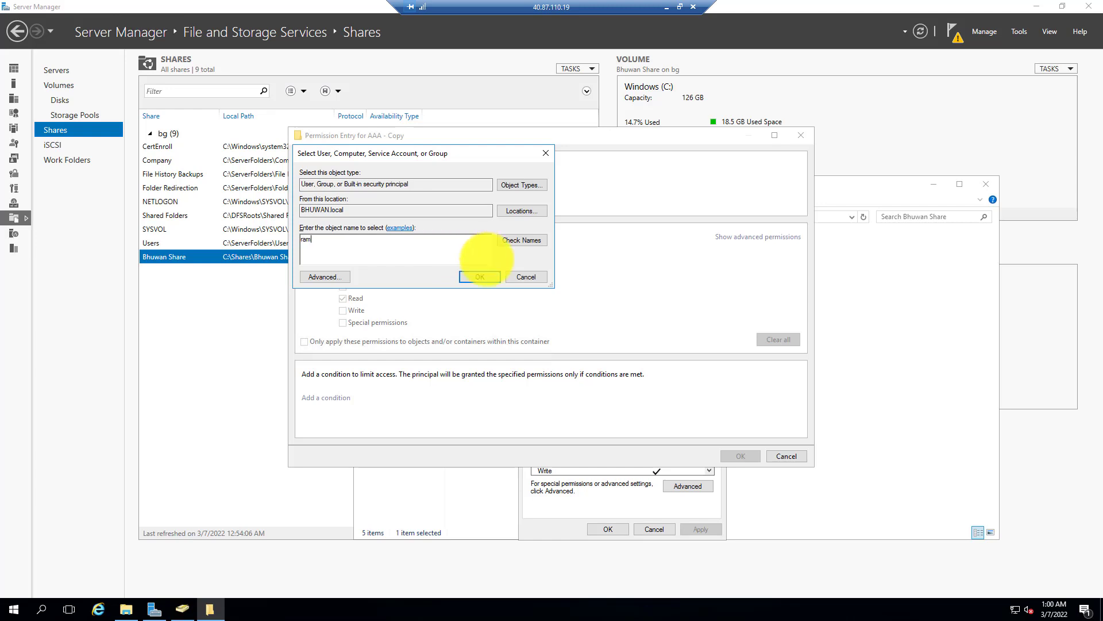
{"action": "left_click", "coordinate": [522, 238]}
{"action": "left_click", "coordinate": [477, 277]}
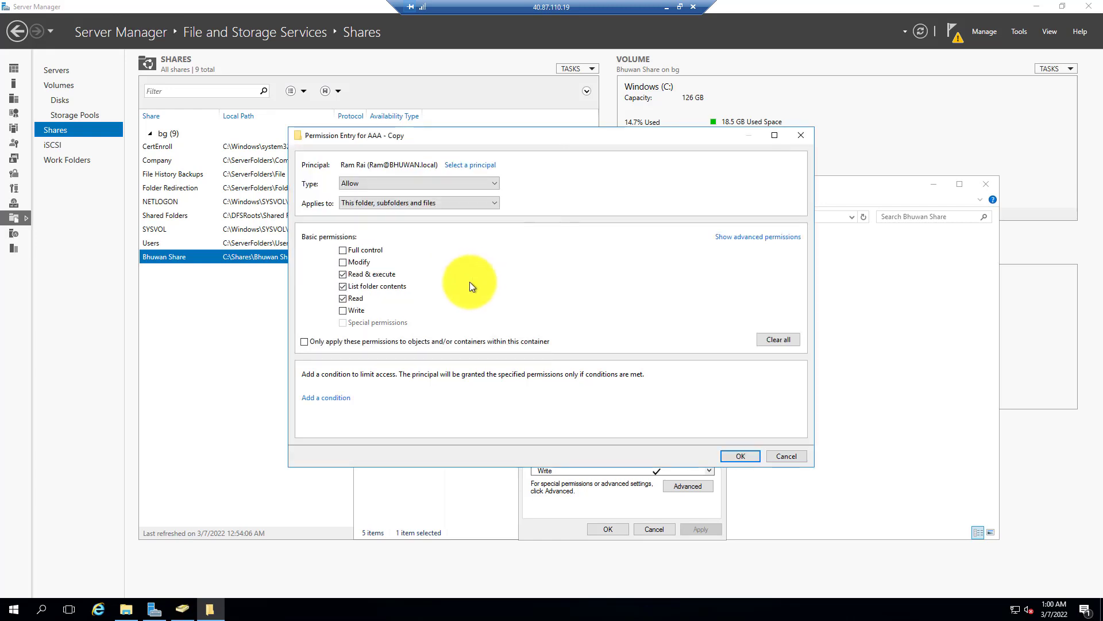
- Set the second user's entry to Deny with Full control, save the AAA - Copy security settings, and close the folder window
{"action": "left_click", "coordinate": [359, 251]}
{"action": "left_click", "coordinate": [411, 183]}
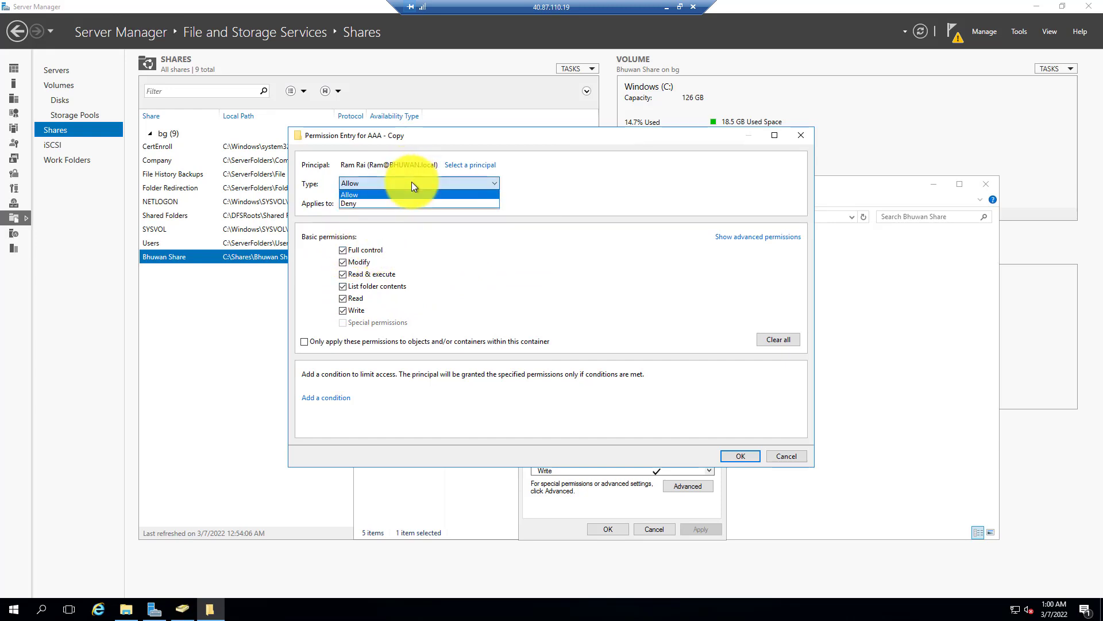
{"action": "left_click", "coordinate": [400, 202]}
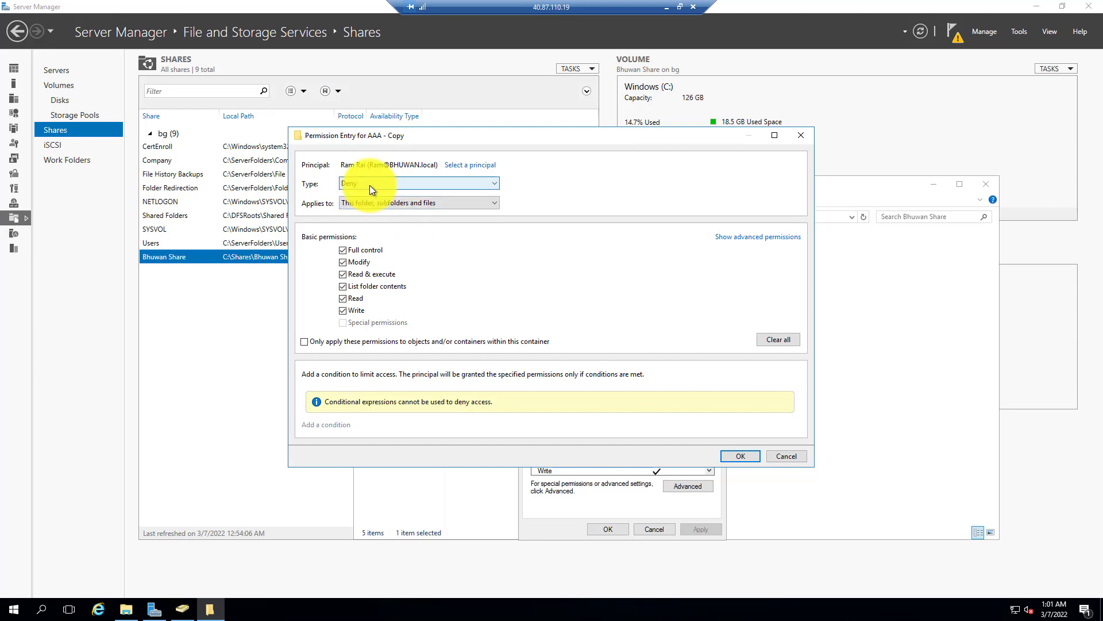
{"action": "left_click", "coordinate": [746, 458]}
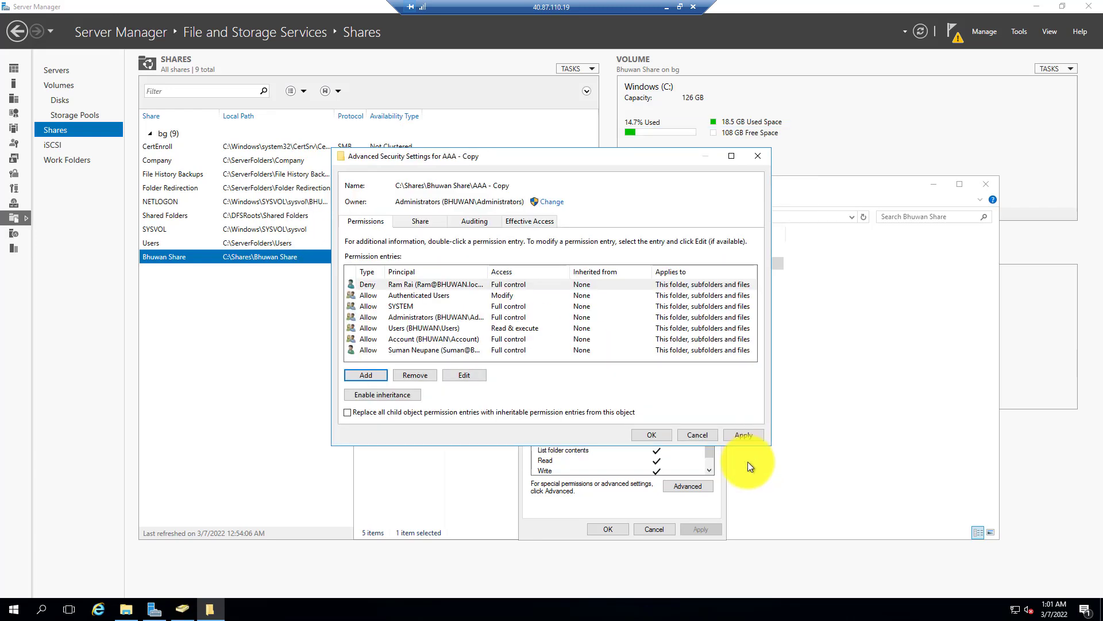
{"action": "left_click", "coordinate": [731, 435]}
{"action": "left_click", "coordinate": [602, 359]}
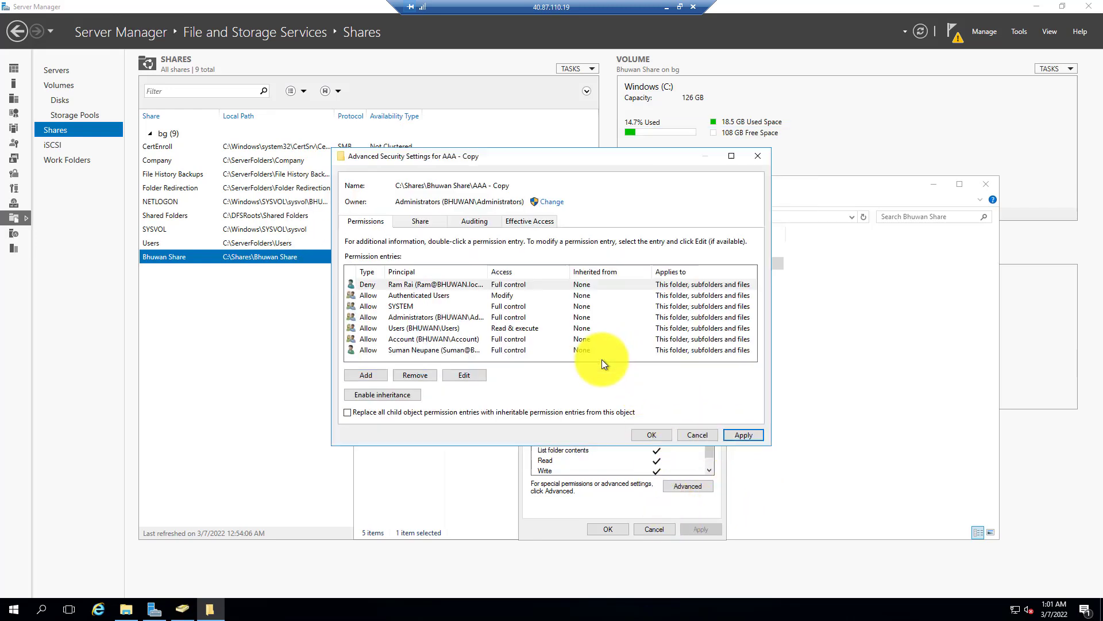
{"action": "left_click", "coordinate": [651, 436]}
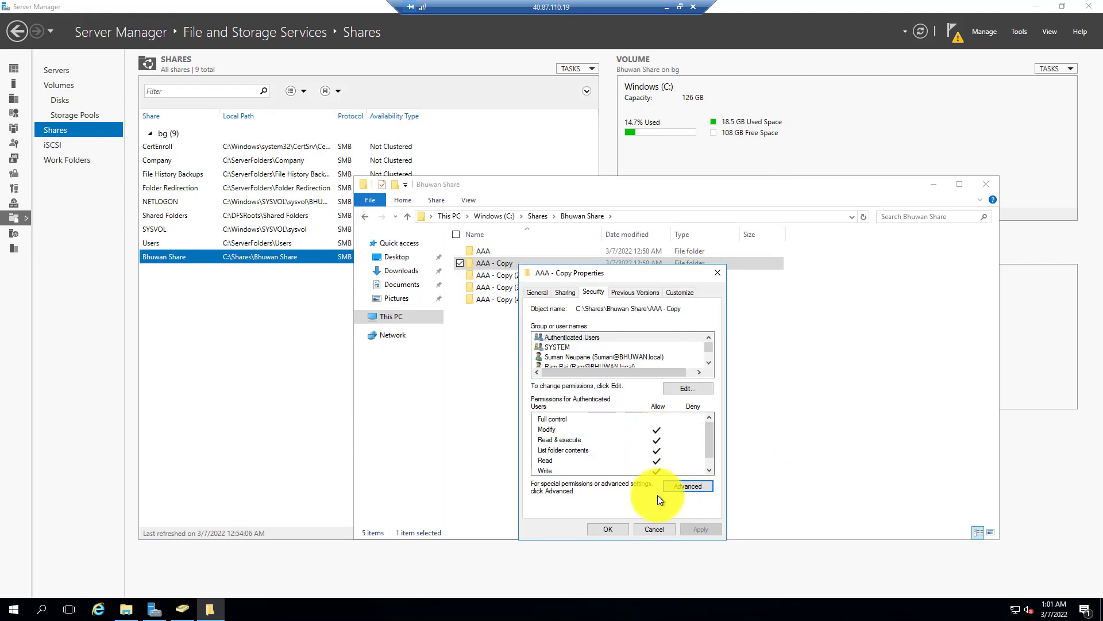
{"action": "left_click", "coordinate": [608, 529]}
{"action": "left_click", "coordinate": [658, 435]}
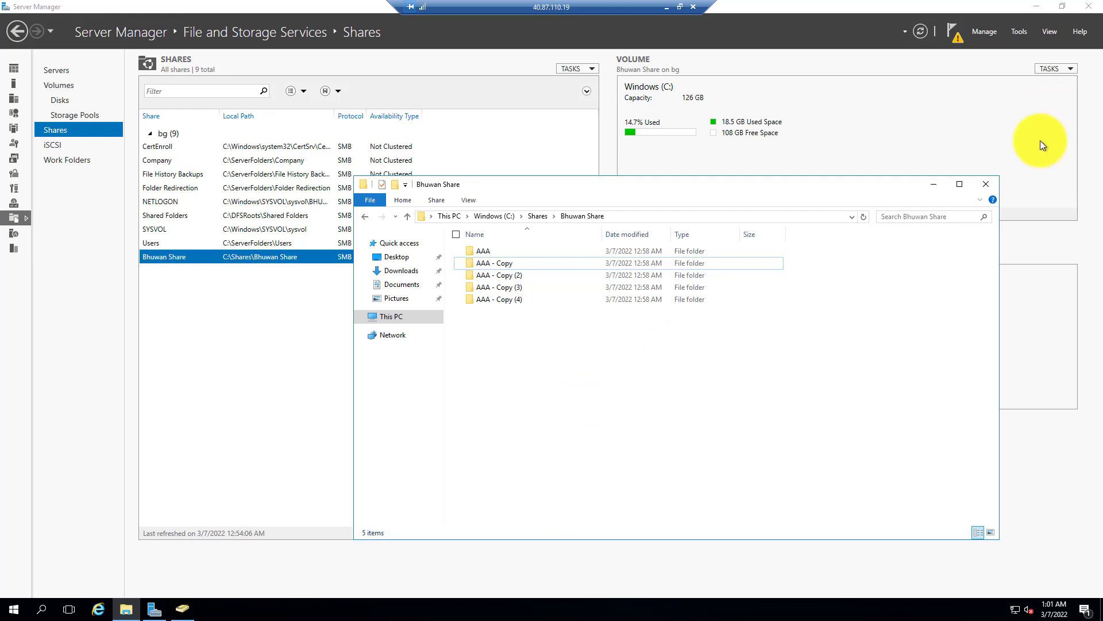
{"action": "left_click", "coordinate": [990, 184]}
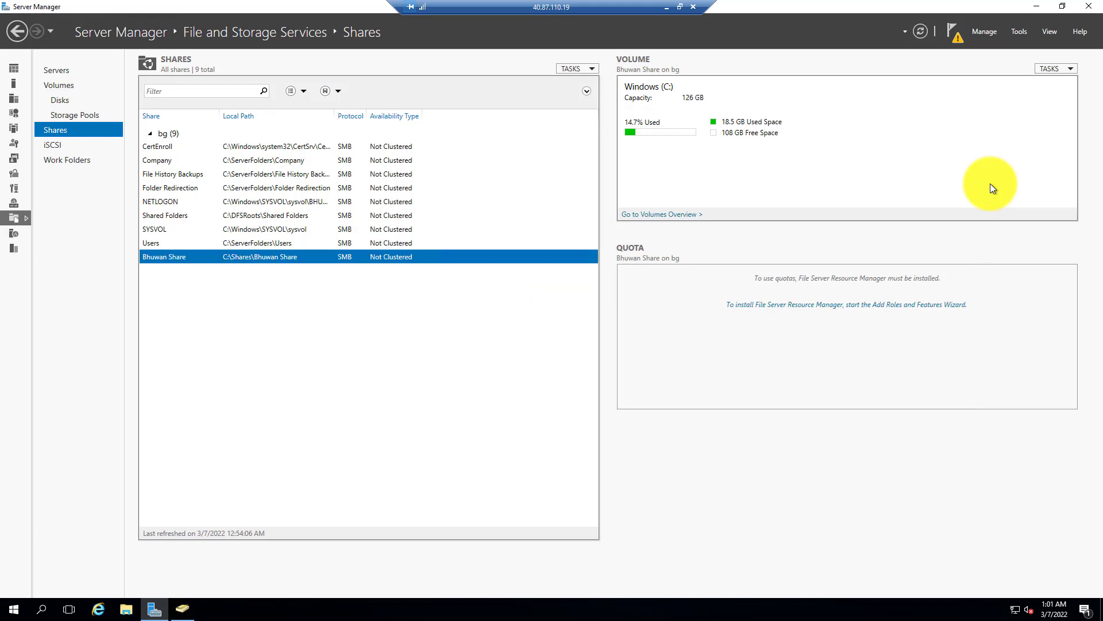